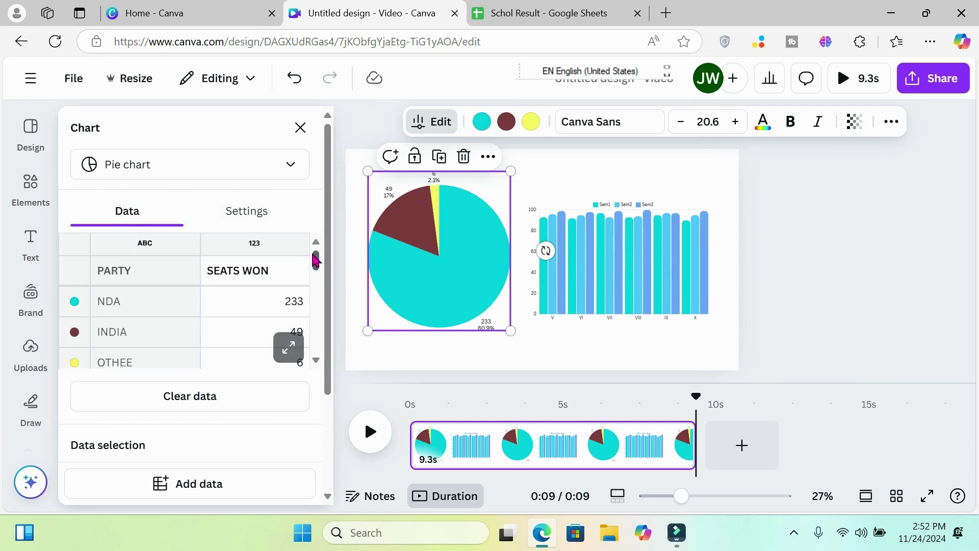
# Step: Review the pie chart's data in the Canva video design and the source tables in the Schol Result spreadsheet
pyautogui.moveTo(315, 259); pyautogui.dragTo(308, 397)
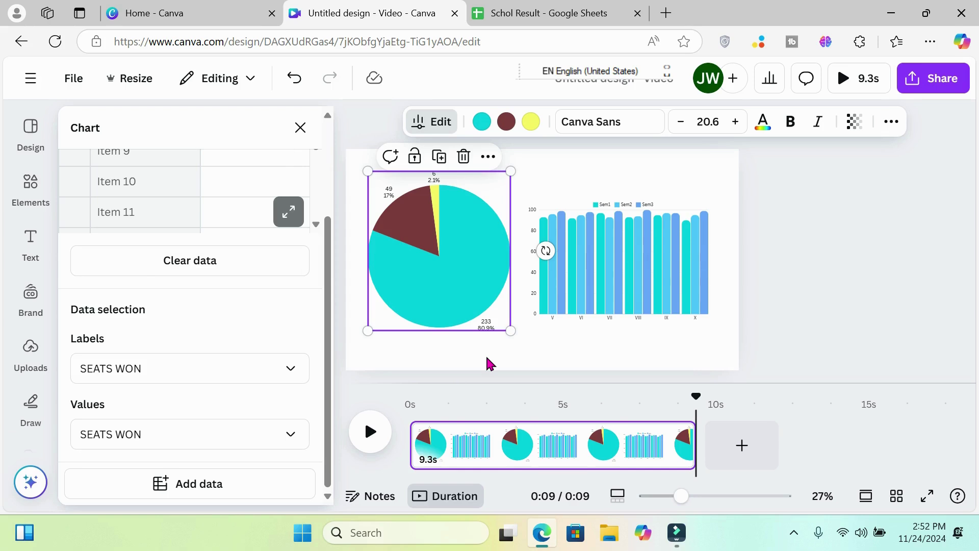
pyautogui.click(587, 20)
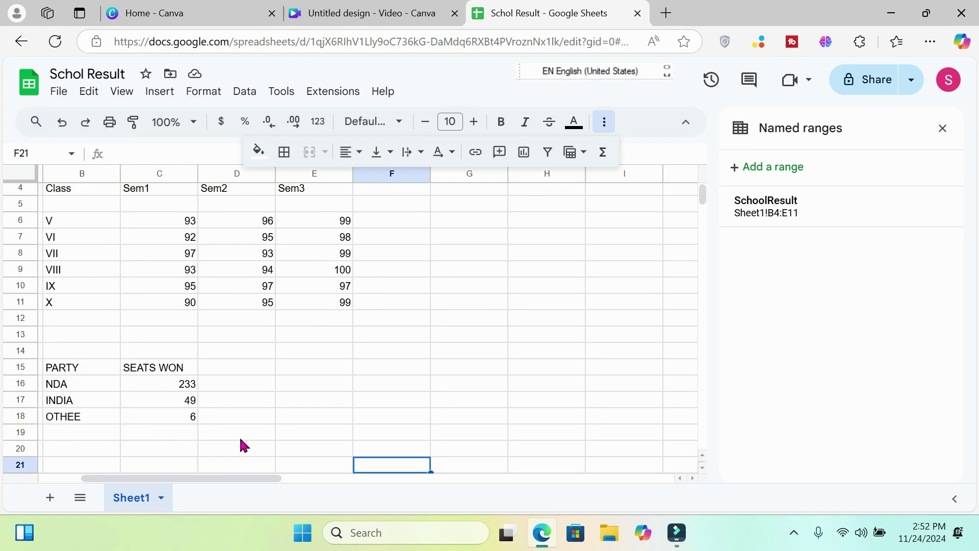
pyautogui.click(381, 13)
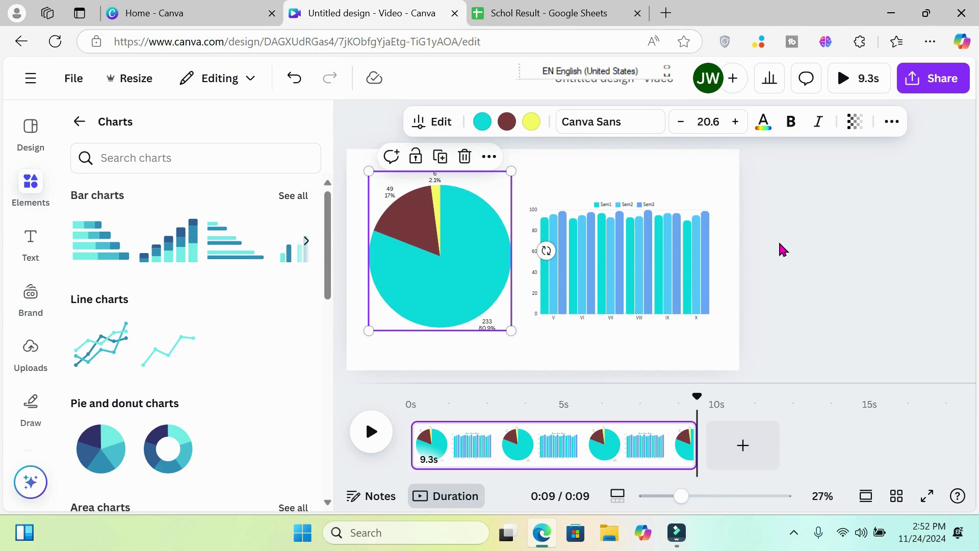
pyautogui.moveTo(688, 287)
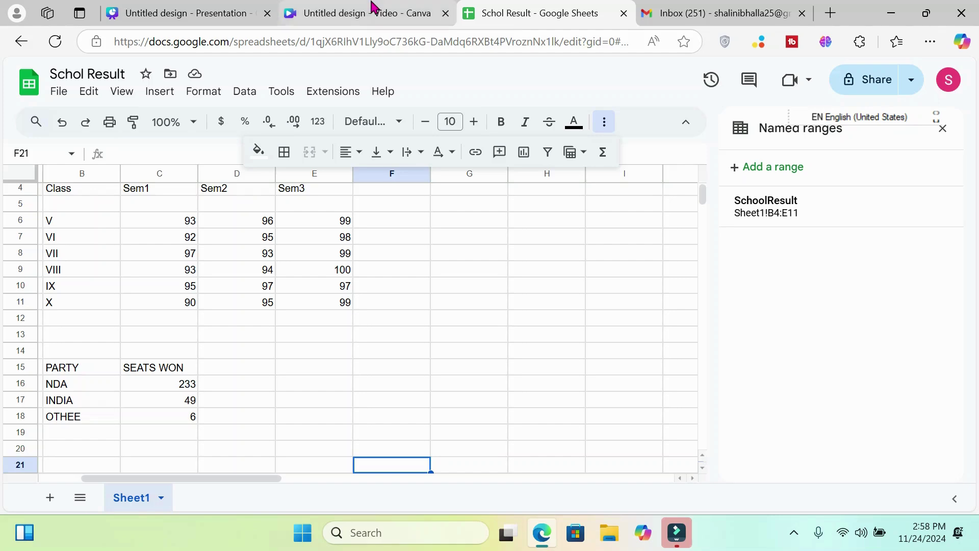
pyautogui.click(375, 11)
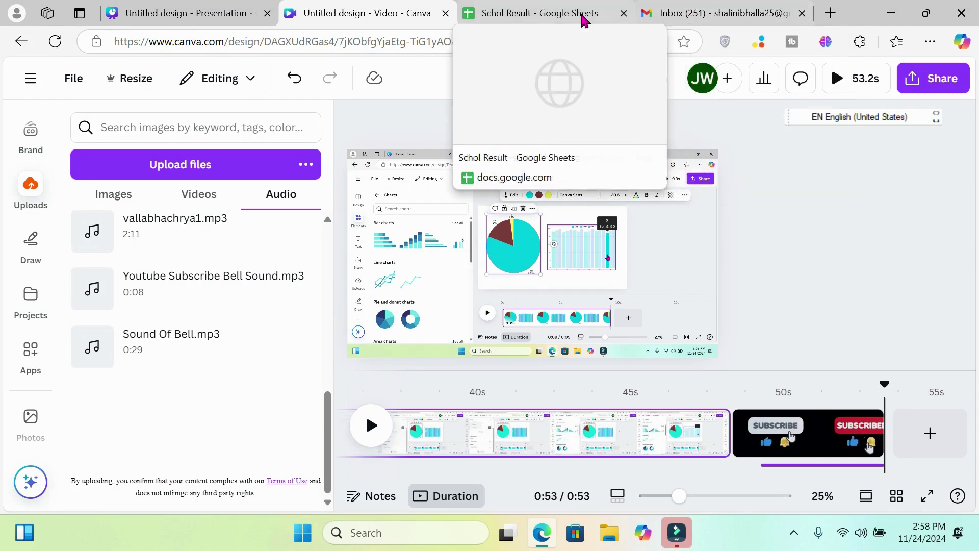
pyautogui.click(584, 15)
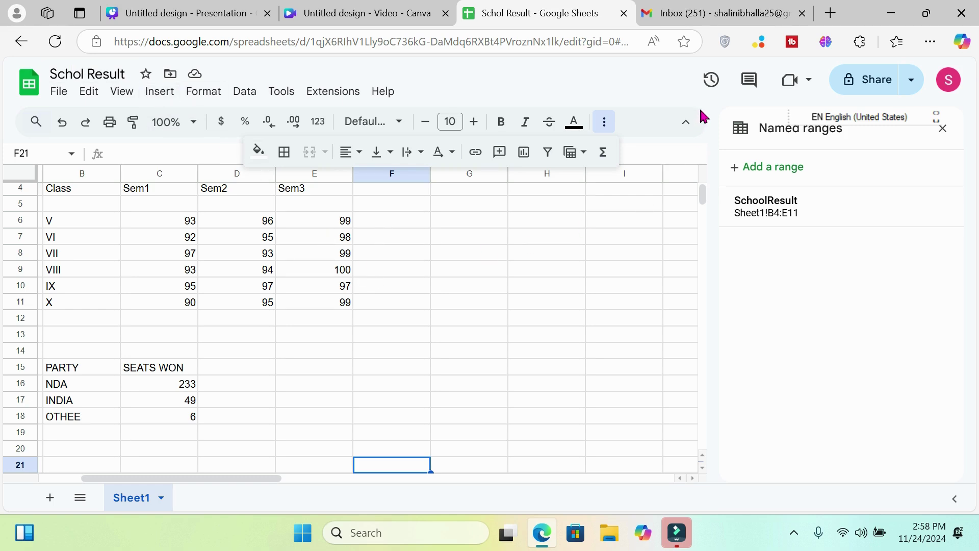
# Step: Switch to Gmail and open the Google Sheets home page from its Google apps
pyautogui.click(757, 22)
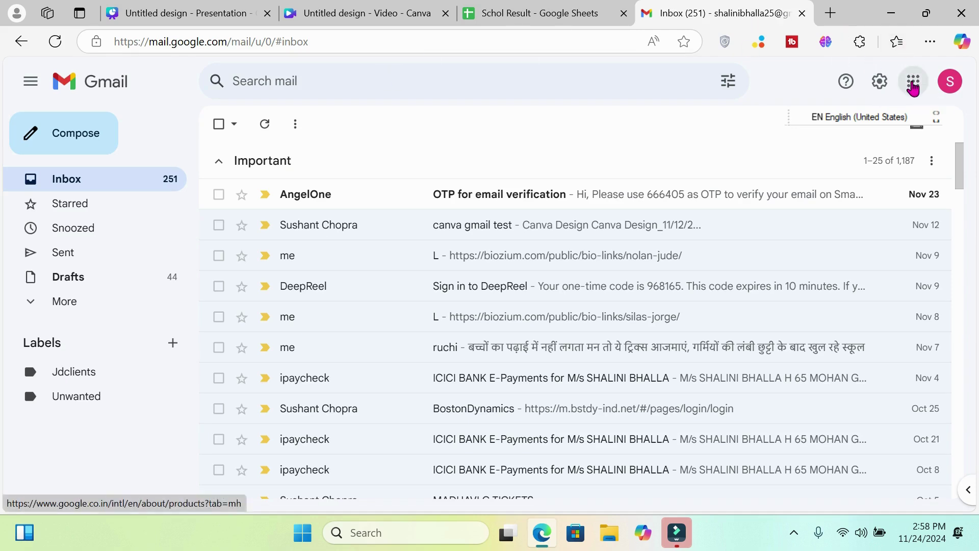
pyautogui.click(913, 81)
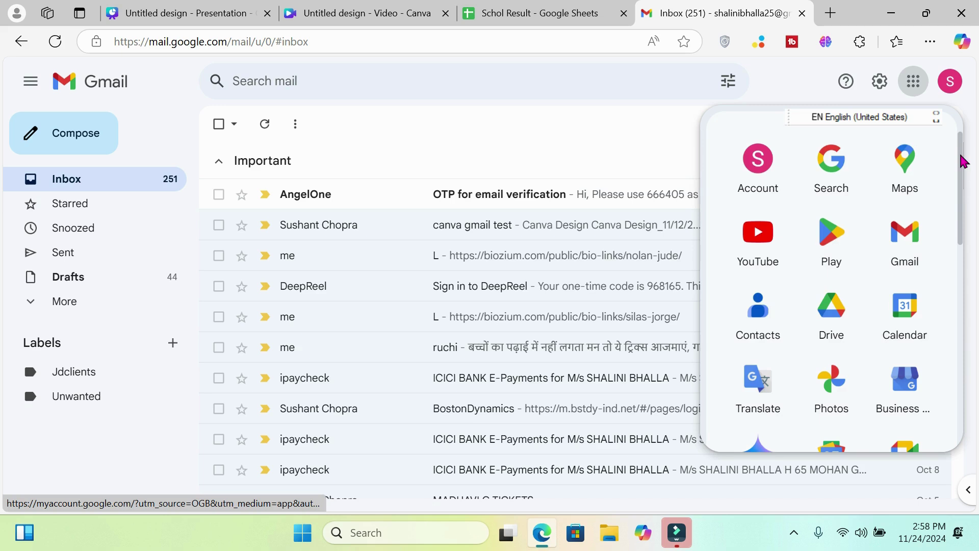
pyautogui.moveTo(962, 158); pyautogui.dragTo(953, 317)
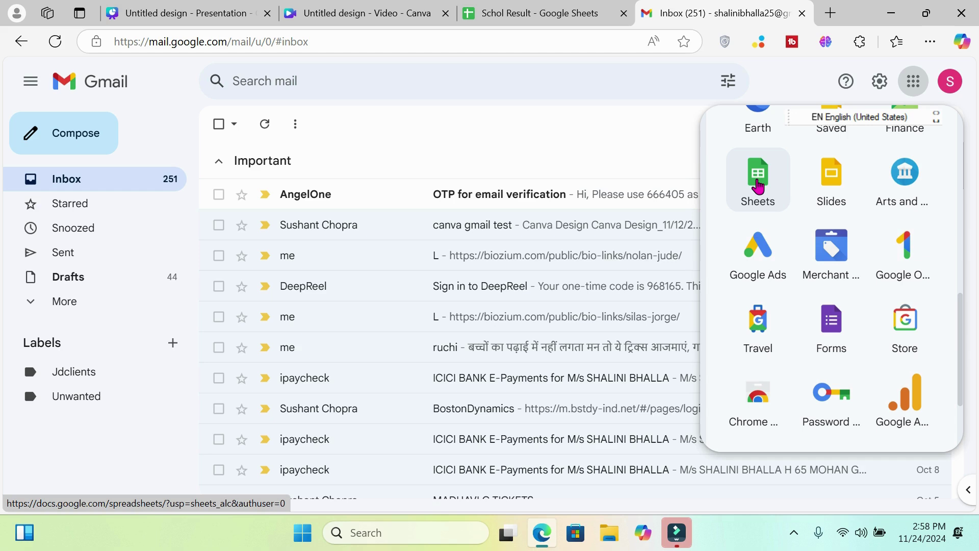
pyautogui.click(758, 187)
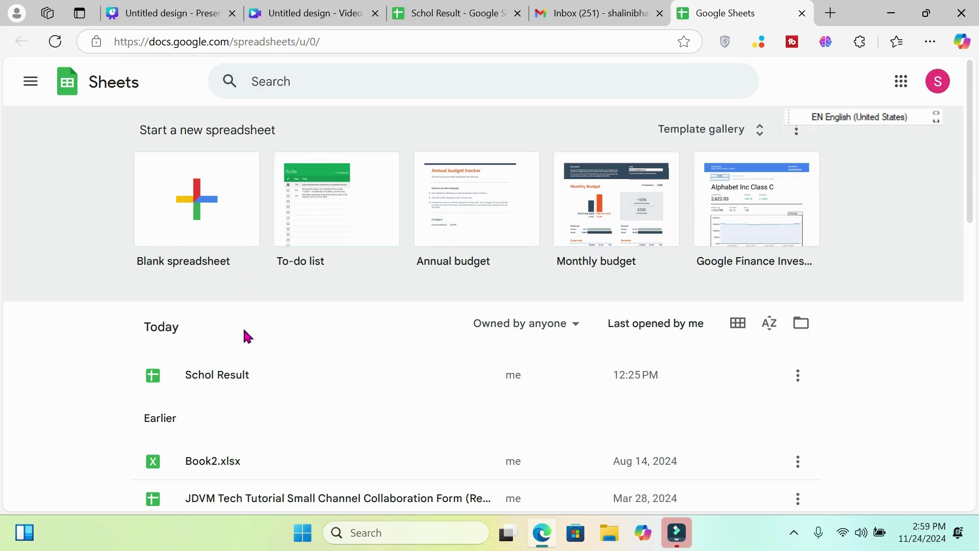
# Step: Switch to the blank Canva presentation and rename it Chart Demo, correcting the spelling of the title's first word
pyautogui.click(439, 14)
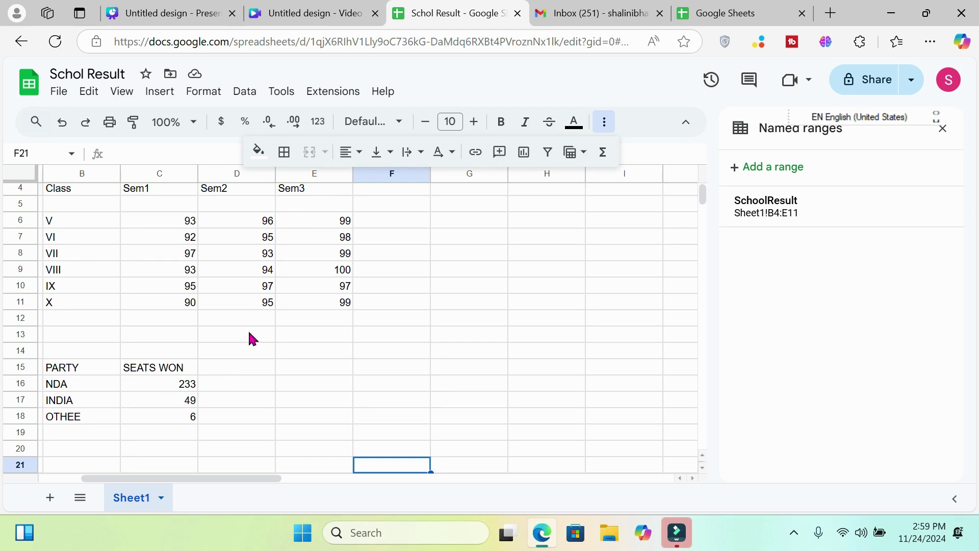
pyautogui.click(347, 21)
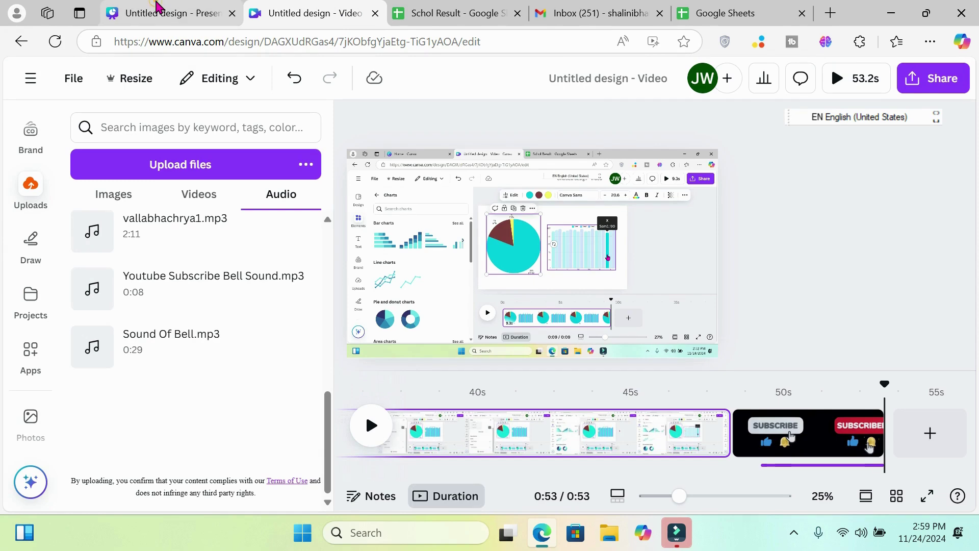
pyautogui.click(156, 7)
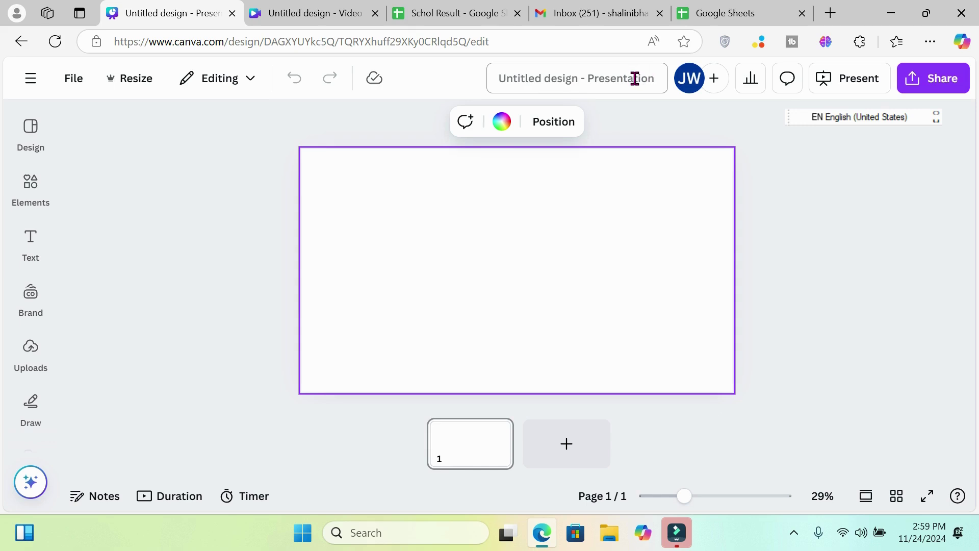
pyautogui.click(580, 78)
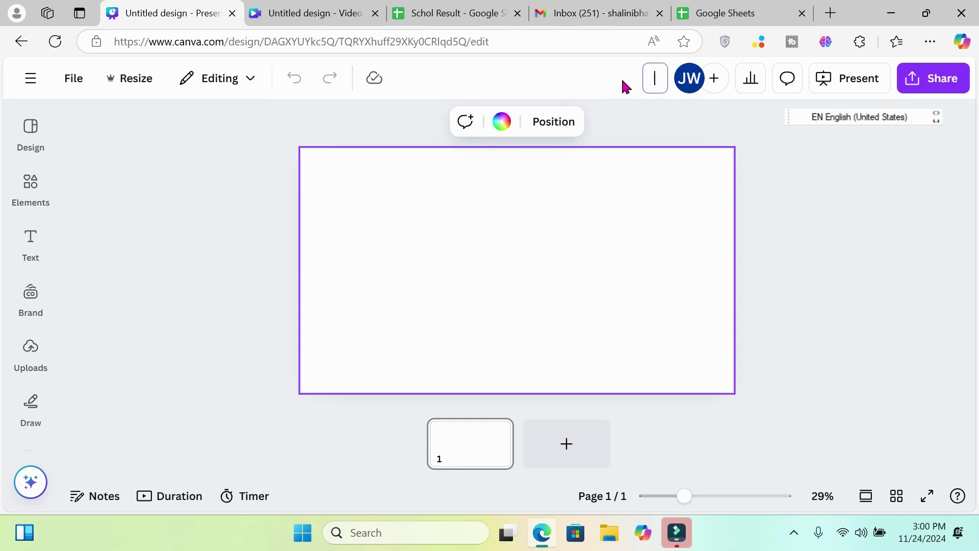
pyautogui.write('Vhart Demo')
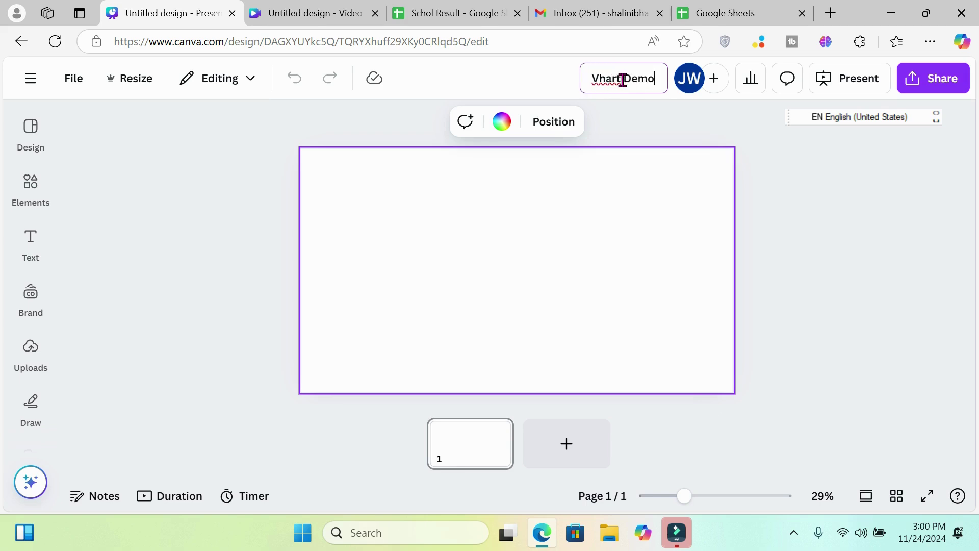
pyautogui.rightClick(602, 81)
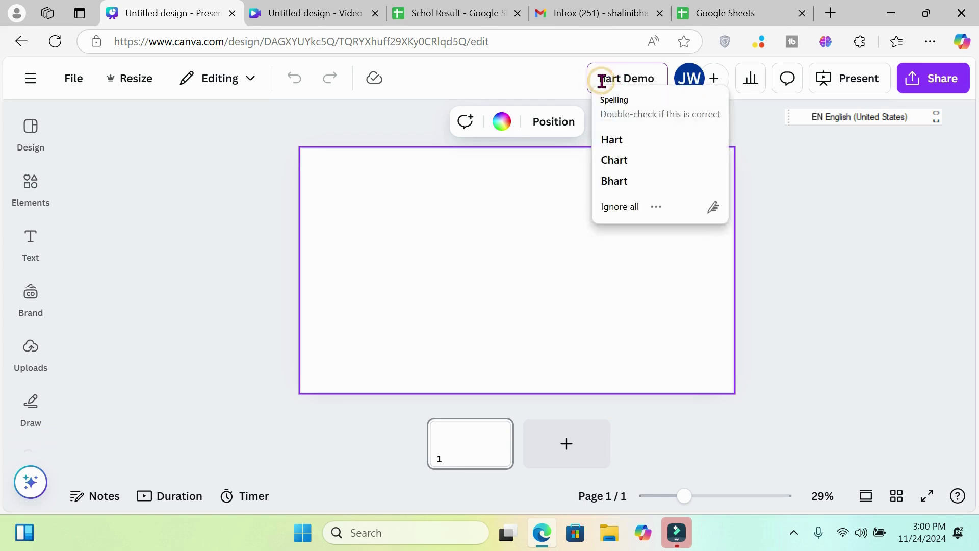
pyautogui.press('Down')
pyautogui.press('Down')
pyautogui.press('Return')
pyautogui.click(617, 163)
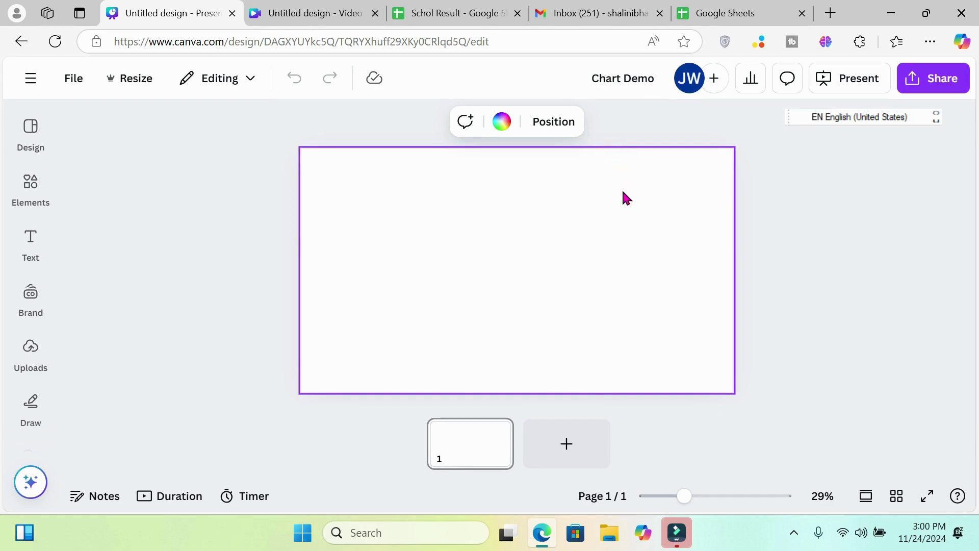
pyautogui.click(542, 212)
# Step: Insert a grouped vertical bar chart from the bar chart elements onto the blank page
pyautogui.click(31, 184)
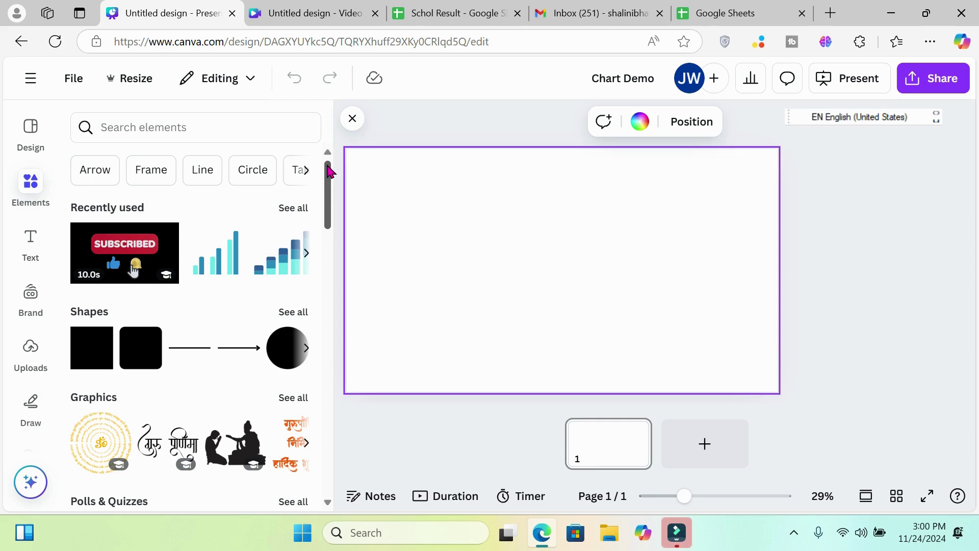
pyautogui.moveTo(329, 164); pyautogui.dragTo(329, 373)
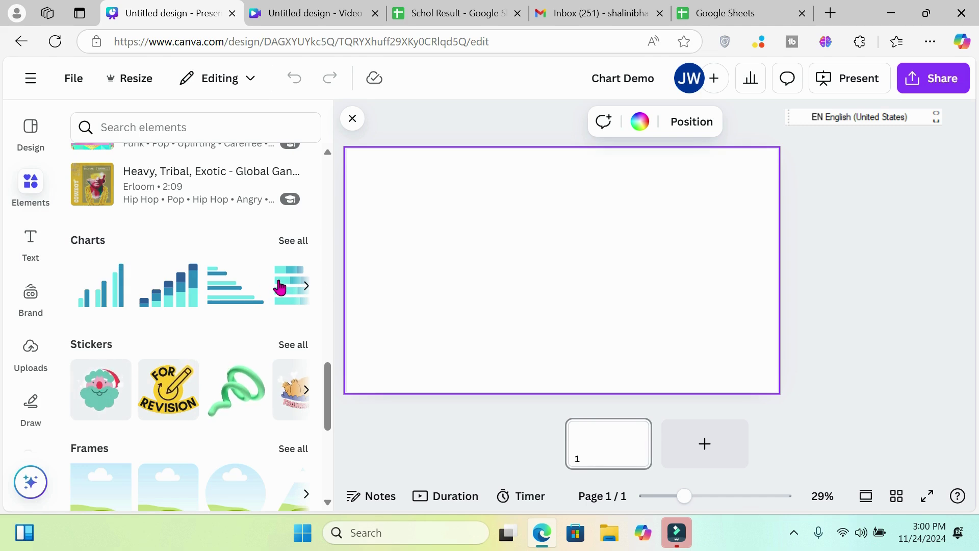
pyautogui.click(293, 241)
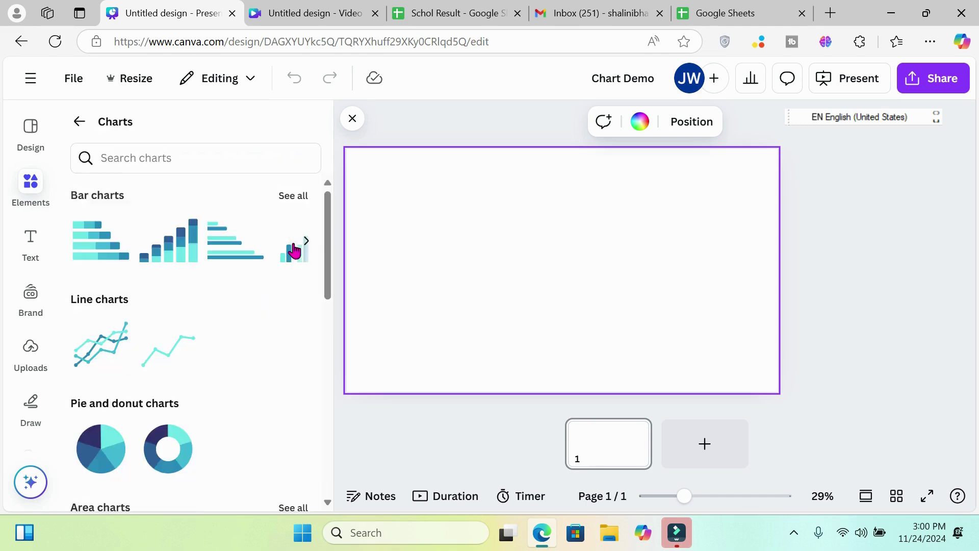
pyautogui.click(325, 202)
pyautogui.moveTo(325, 201); pyautogui.dragTo(340, 184)
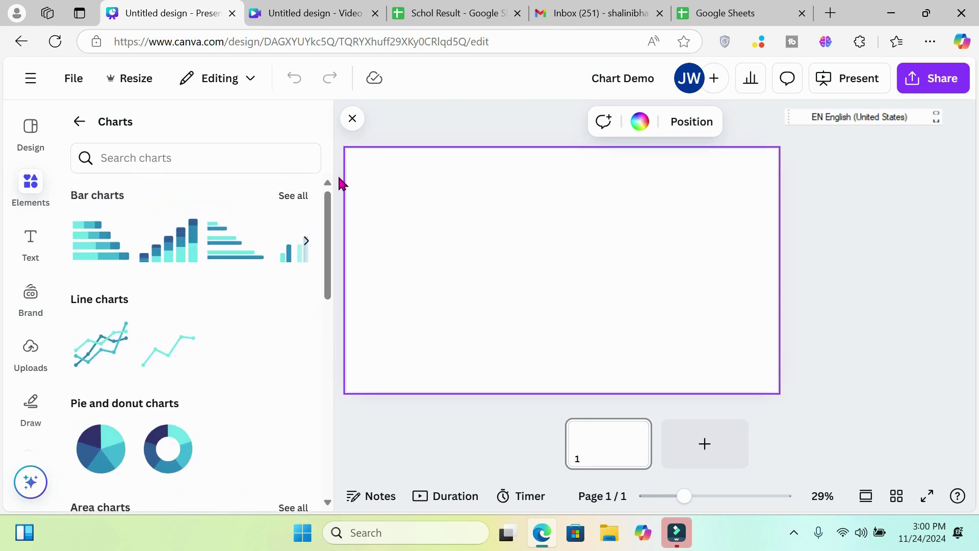
pyautogui.click(295, 199)
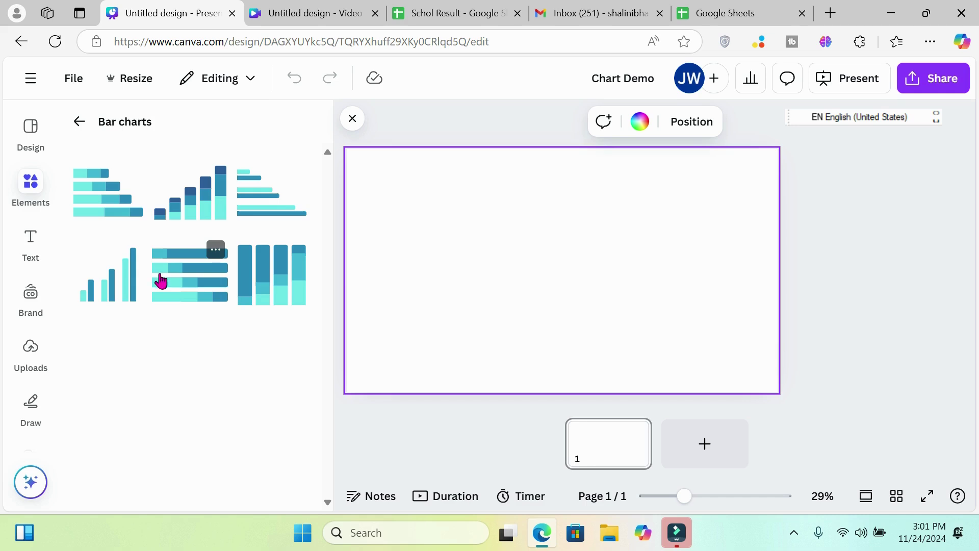
pyautogui.click(107, 282)
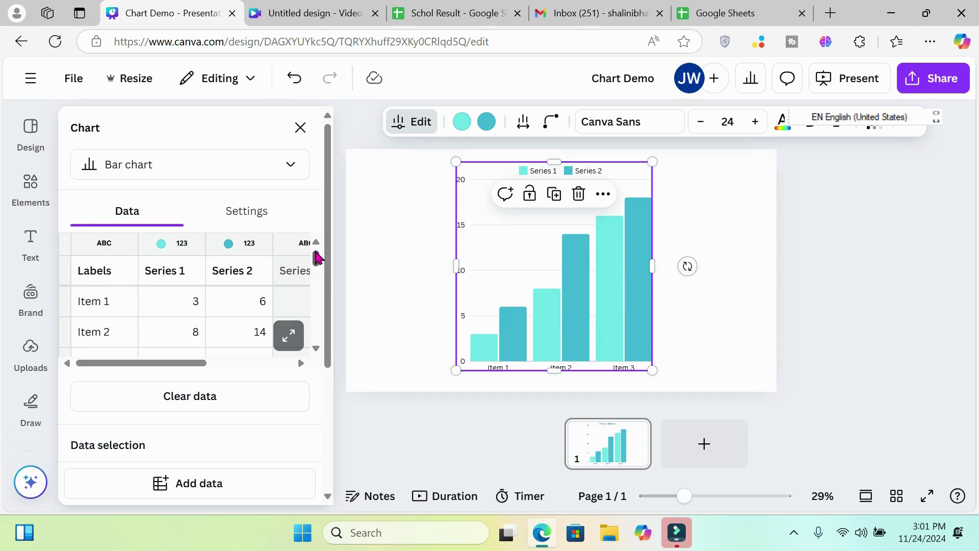
# Step: Clear all the sample data from the new bar chart's table
pyautogui.moveTo(316, 257)
pyautogui.mouseDown()
pyautogui.moveTo(319, 284)
pyautogui.moveTo(319, 256)
pyautogui.mouseUp()
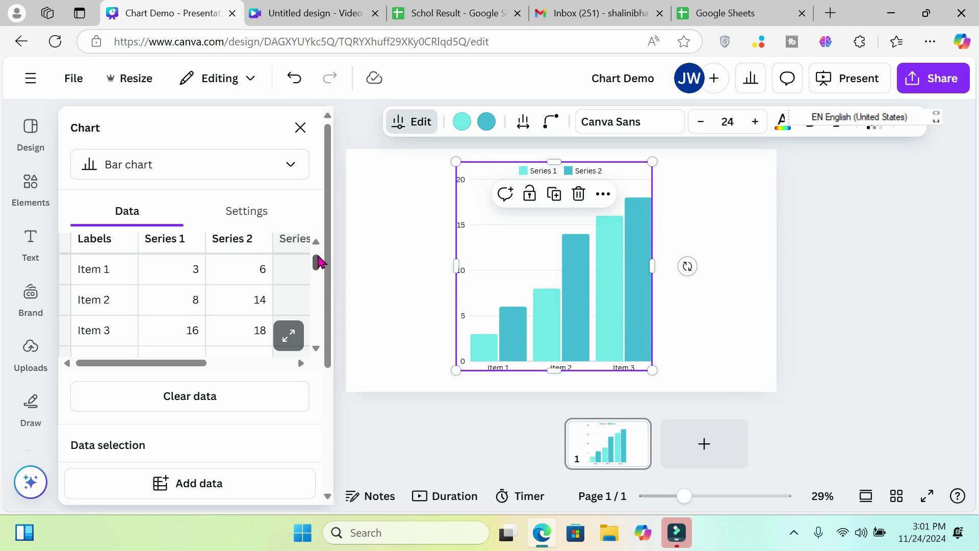
pyautogui.click(208, 408)
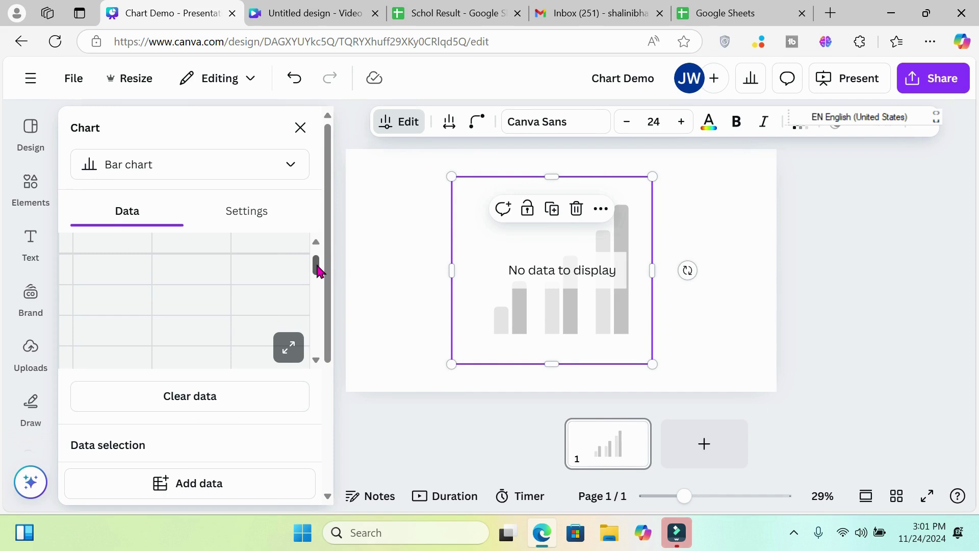
pyautogui.moveTo(316, 271); pyautogui.dragTo(321, 260)
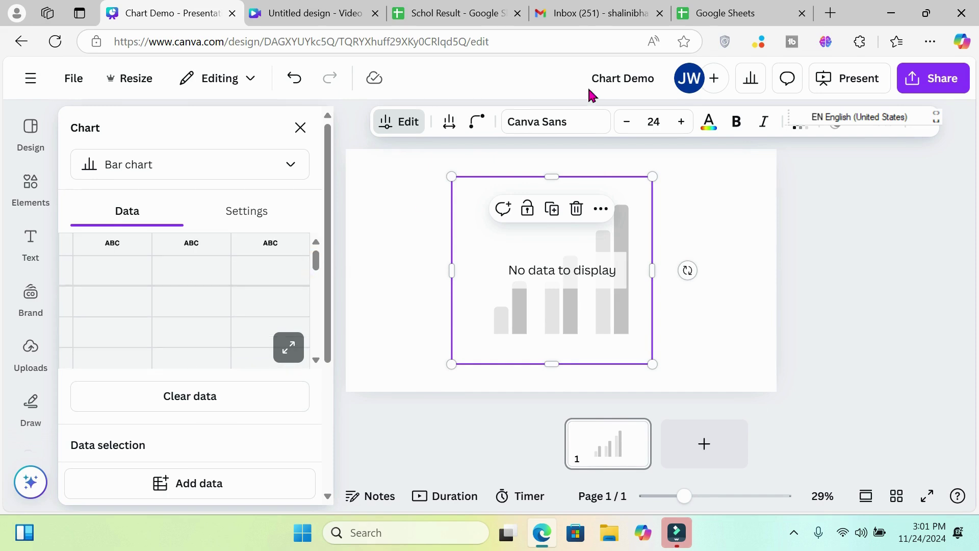
# Step: Copy the PARTY and SEATS WON table (B15:C18) from the Schol Result spreadsheet and paste it into the Canva chart's first data cell
pyautogui.click(439, 24)
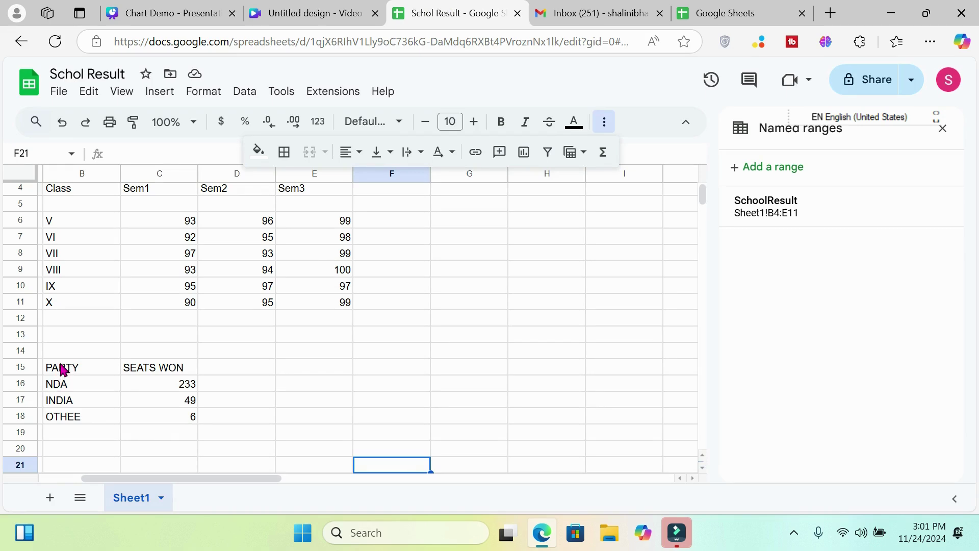
pyautogui.moveTo(62, 369); pyautogui.dragTo(165, 415)
pyautogui.hotkey('ctrl', 'c')
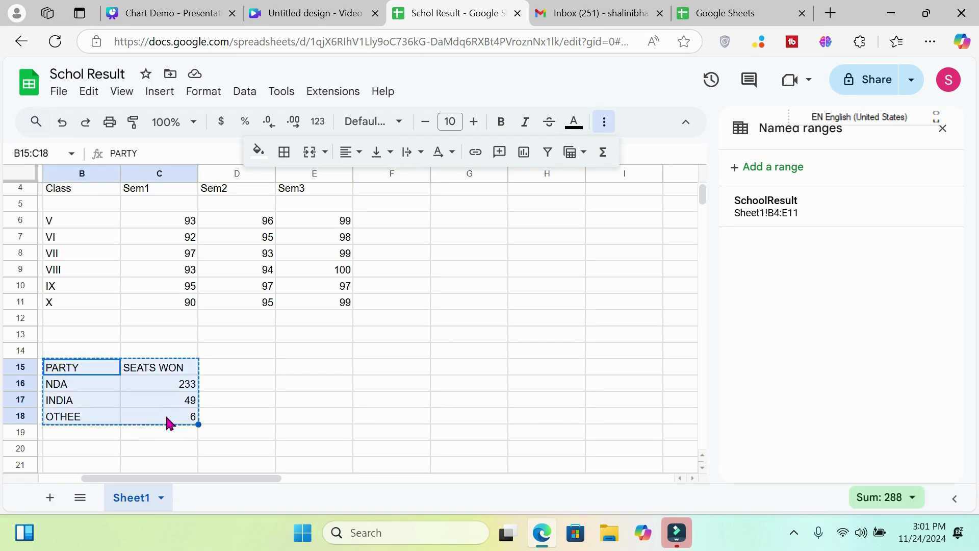
pyautogui.click(169, 11)
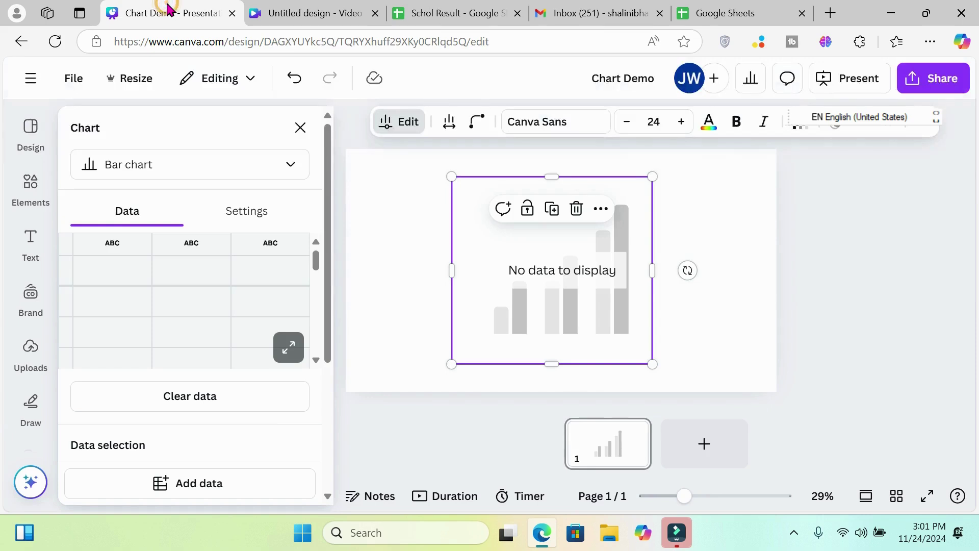
pyautogui.click(89, 274)
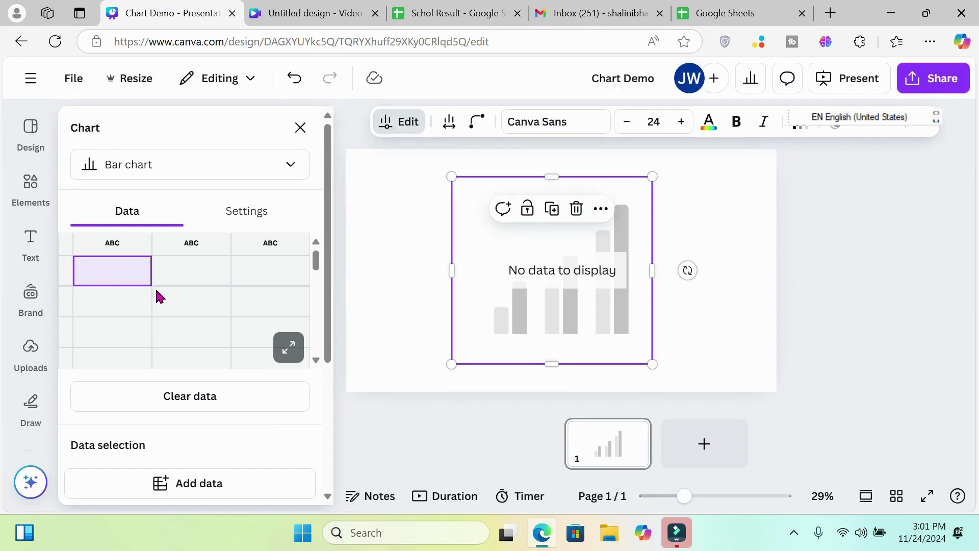
pyautogui.hotkey('ctrl', 'v')
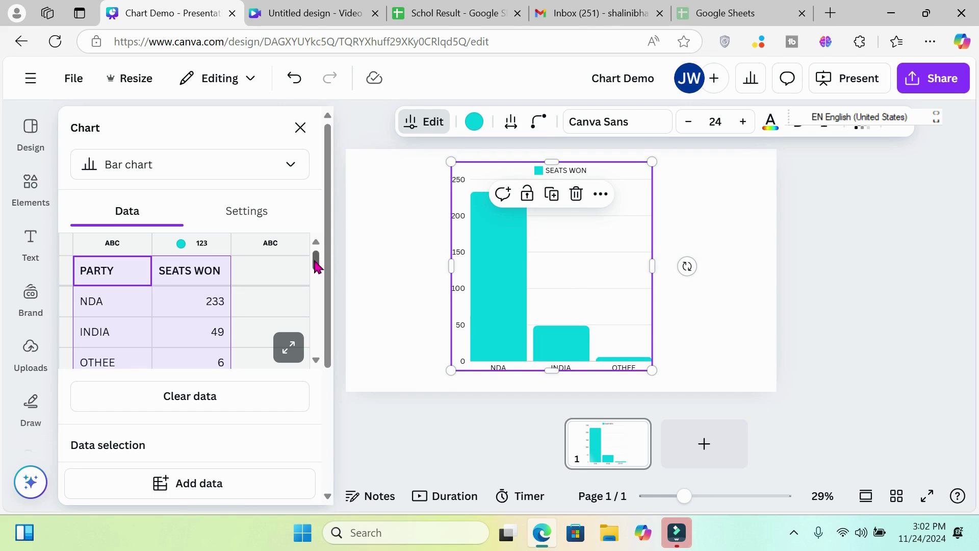
pyautogui.moveTo(316, 265); pyautogui.dragTo(320, 278)
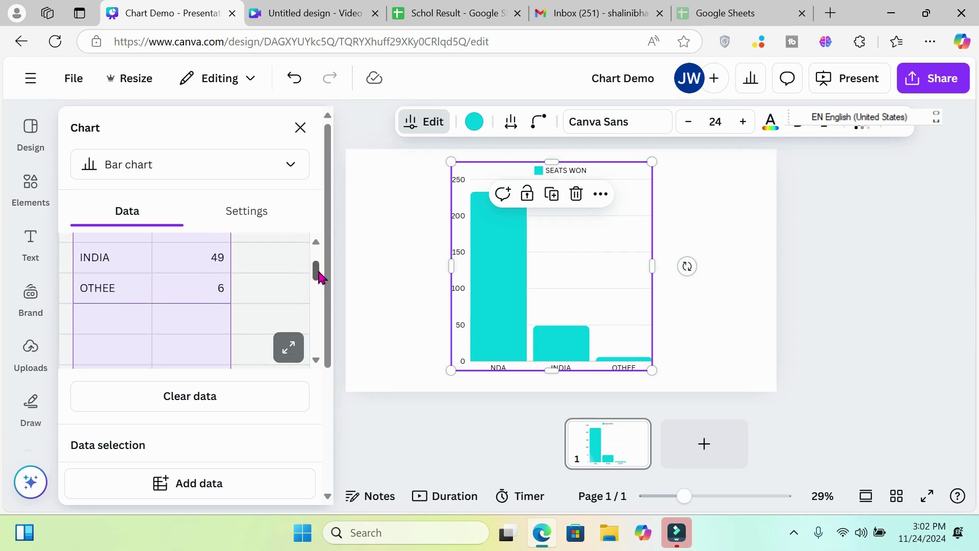
pyautogui.click(292, 287)
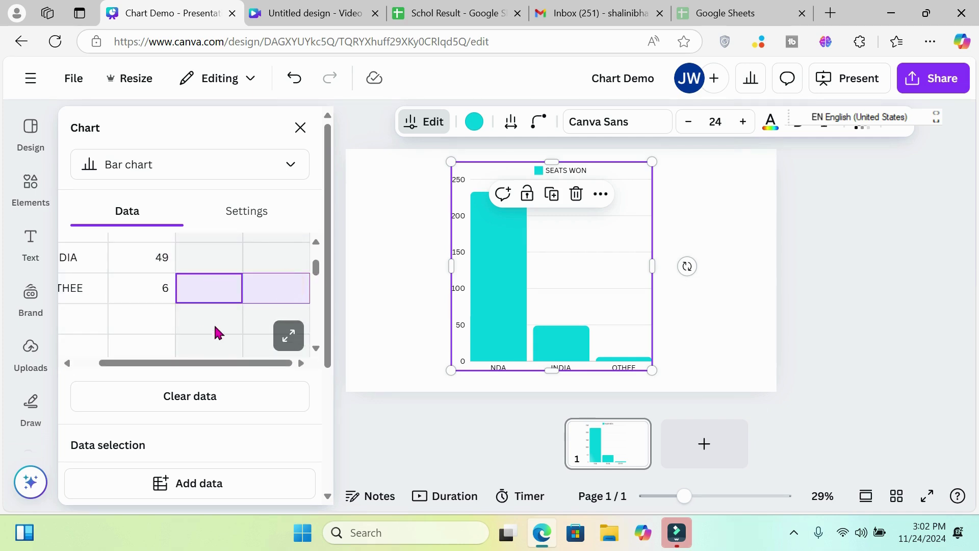
pyautogui.moveTo(210, 357); pyautogui.dragTo(44, 365)
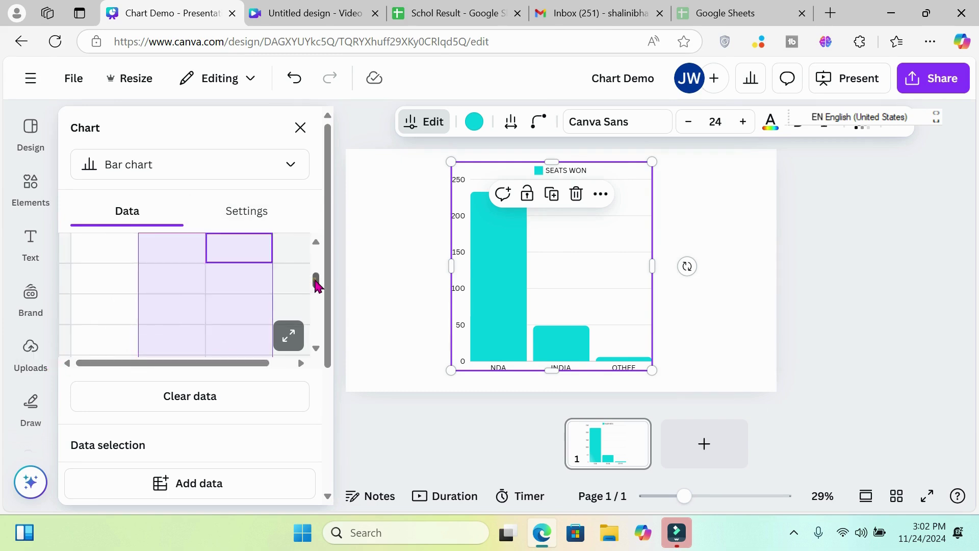
pyautogui.moveTo(316, 284); pyautogui.dragTo(317, 255)
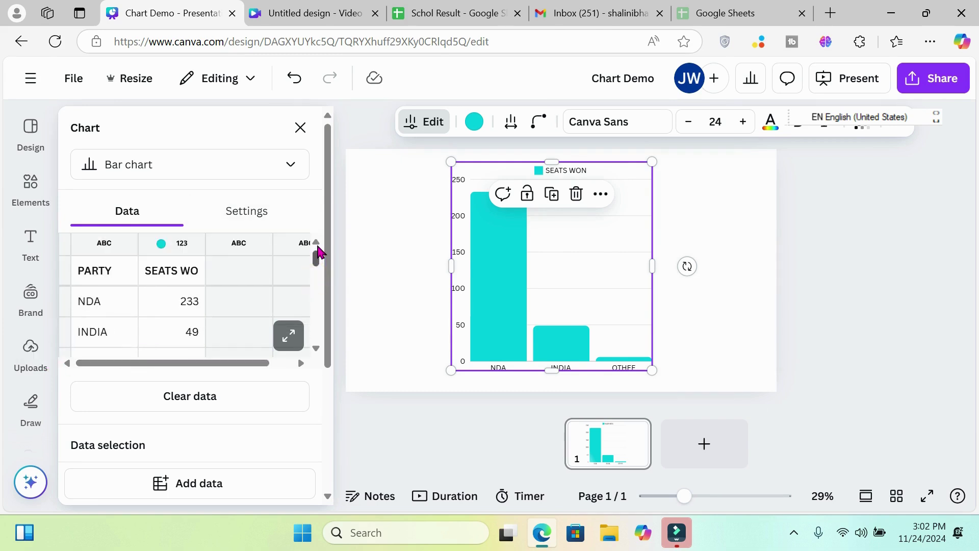
# Step: Review the pasted party and seat rows and the chart's data settings, and deselect the chart
pyautogui.click(101, 278)
pyautogui.moveTo(123, 280); pyautogui.dragTo(164, 258)
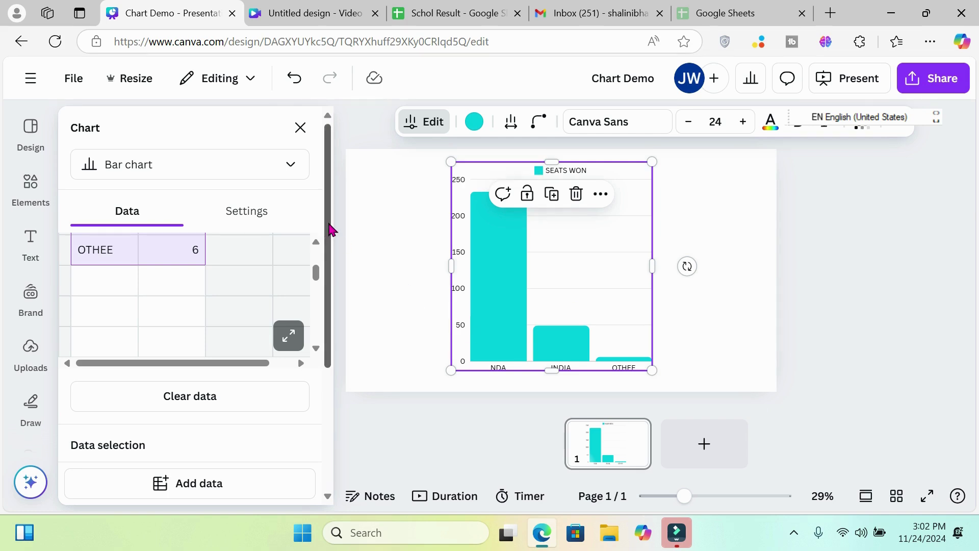
pyautogui.moveTo(331, 229); pyautogui.dragTo(335, 374)
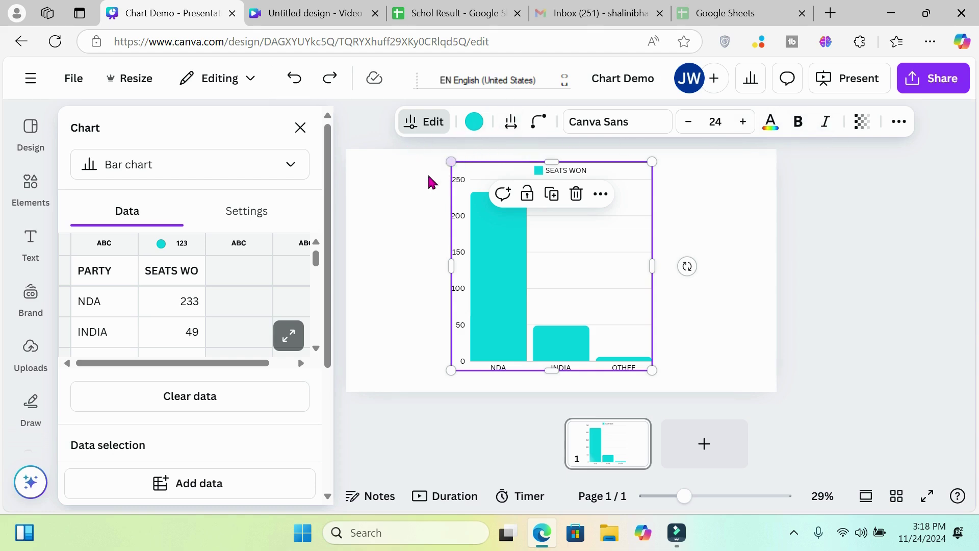
pyautogui.click(414, 189)
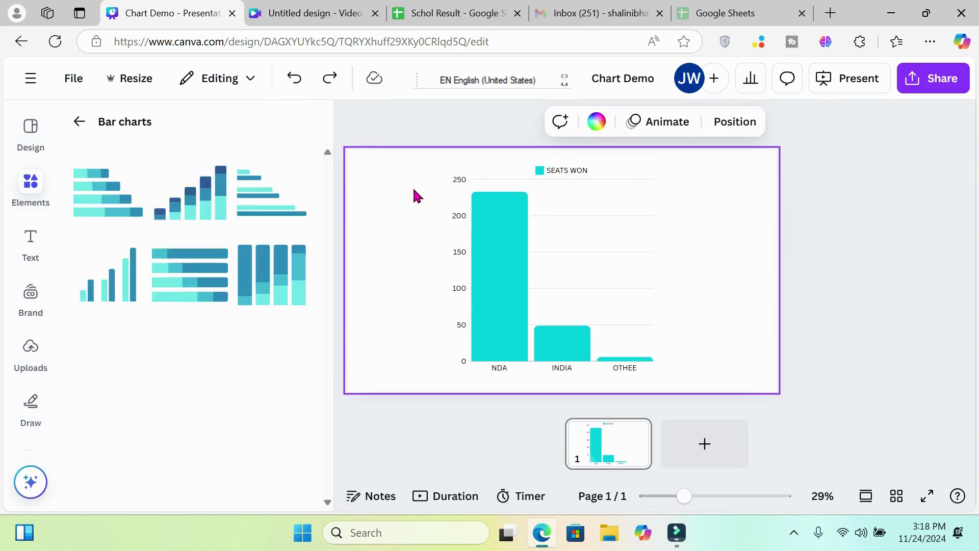
pyautogui.click(463, 148)
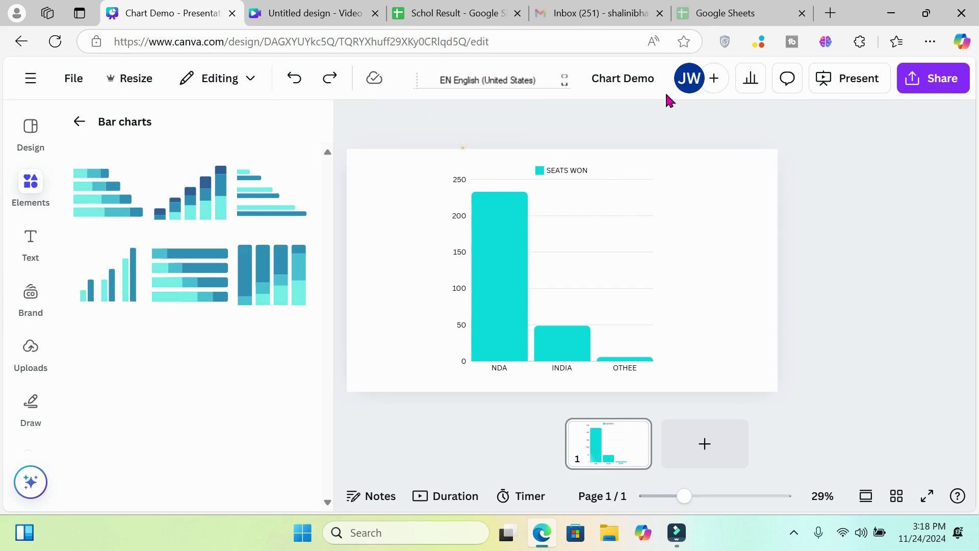
# Step: Recolour the chart's bars with the dark red from the Brand Kit color palette
pyautogui.click(568, 210)
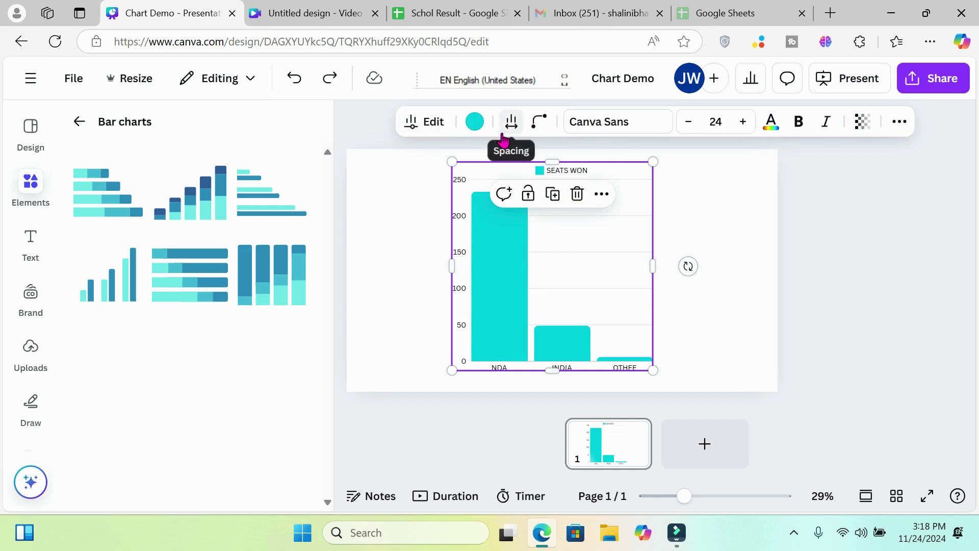
pyautogui.moveTo(491, 266)
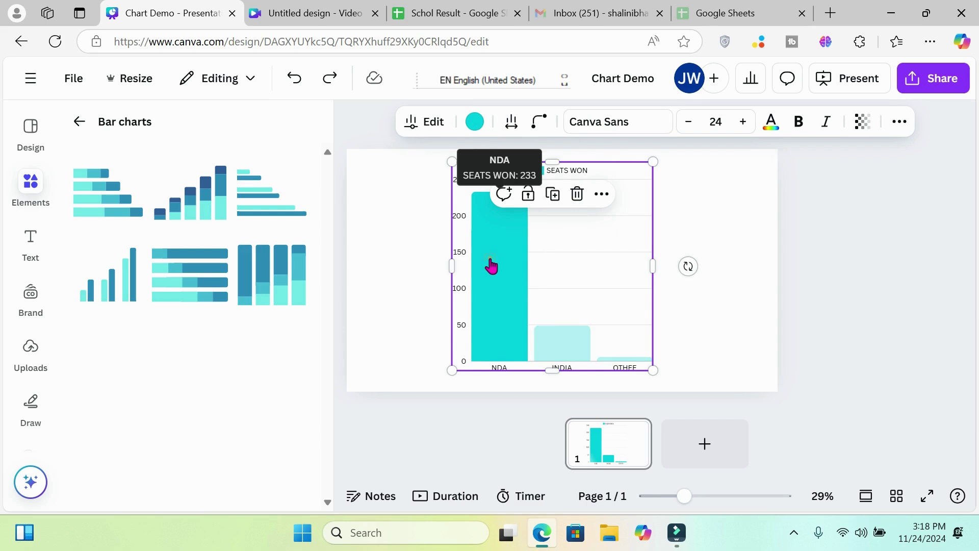
pyautogui.click(478, 126)
pyautogui.click(87, 347)
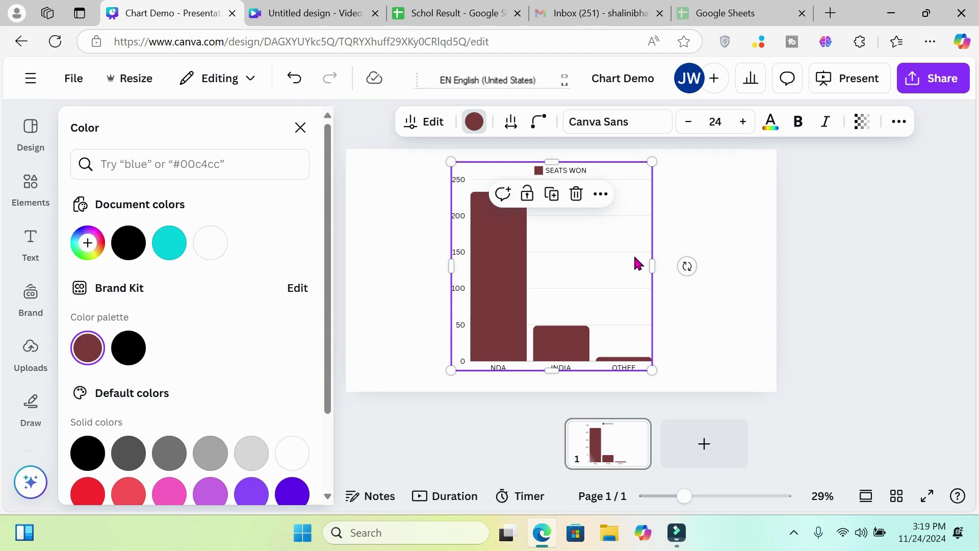
# Step: Set the bar chart's column spacing to 31 and its bar roundness to 47
pyautogui.click(513, 124)
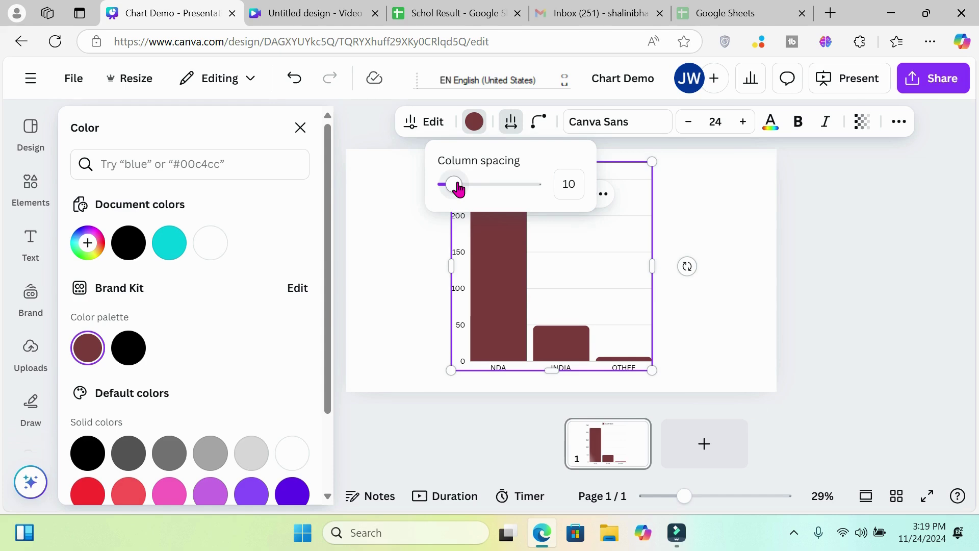
pyautogui.moveTo(455, 185); pyautogui.dragTo(474, 205)
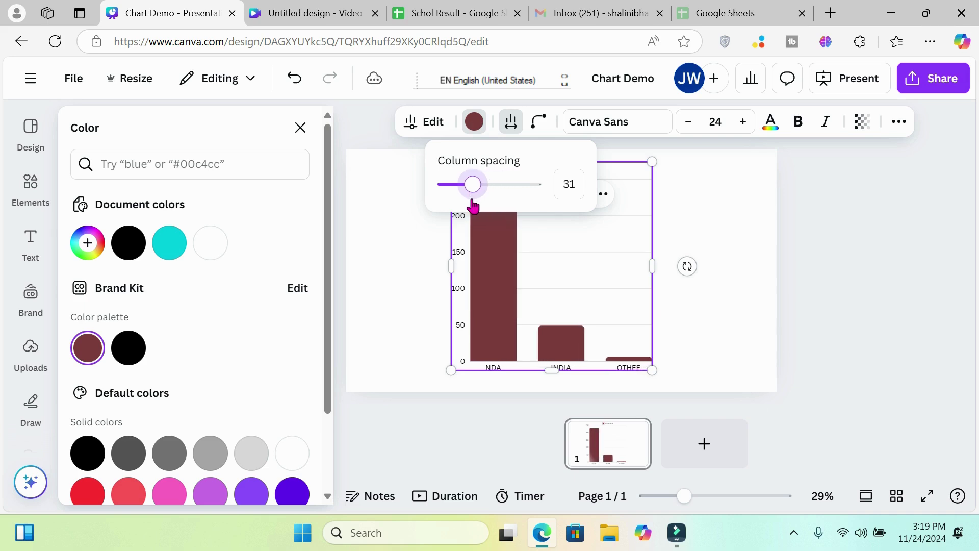
pyautogui.click(538, 126)
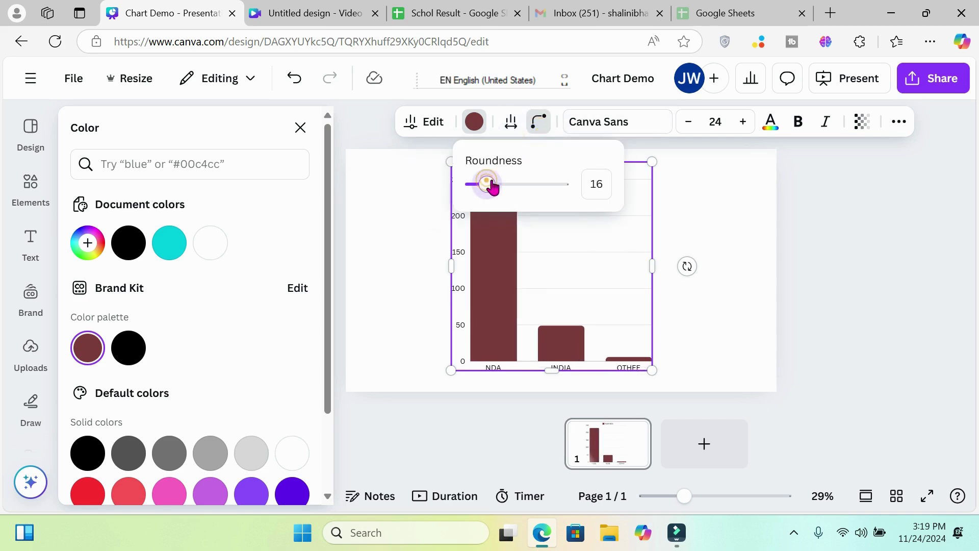
pyautogui.moveTo(493, 185); pyautogui.dragTo(516, 189)
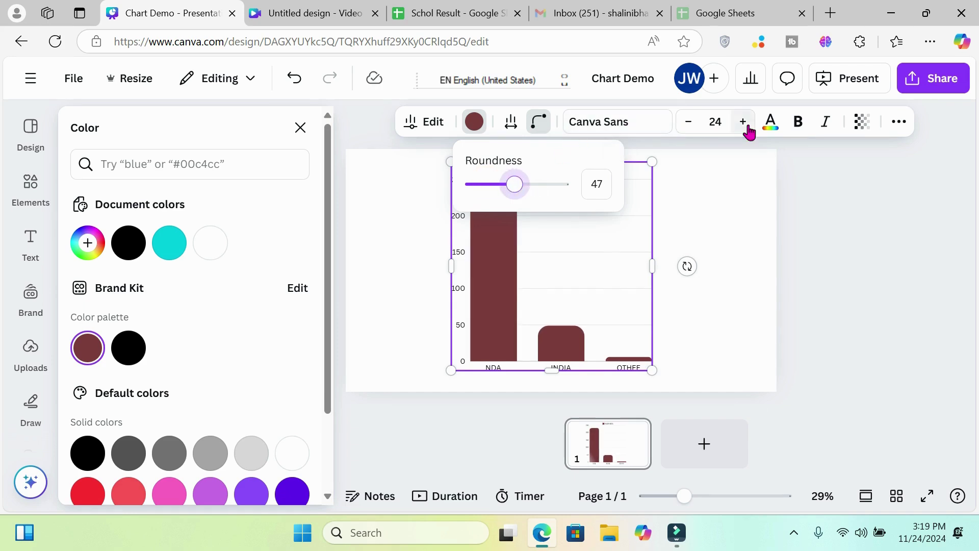
# Step: Format the chart's text as violet, bold and italic, using the violet from the default solid colors
pyautogui.click(900, 125)
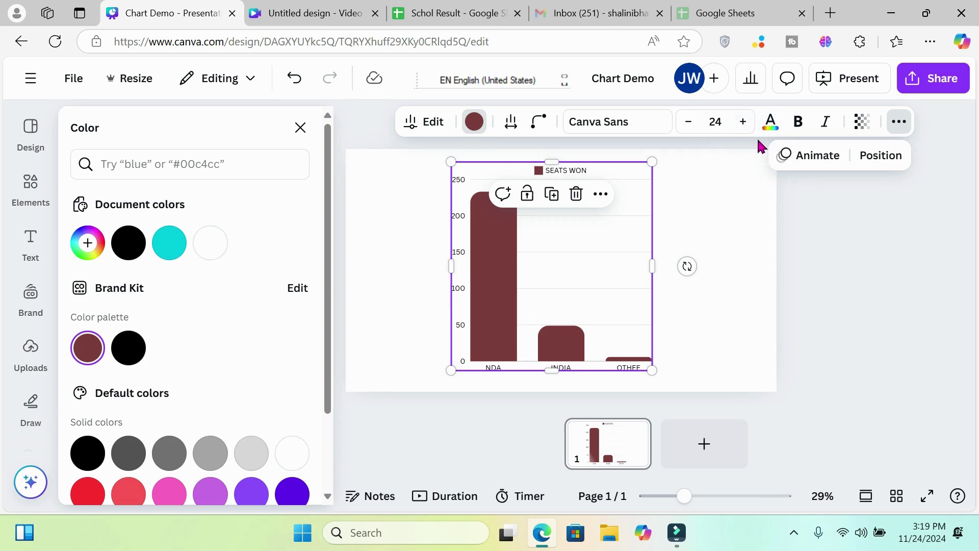
pyautogui.click(771, 122)
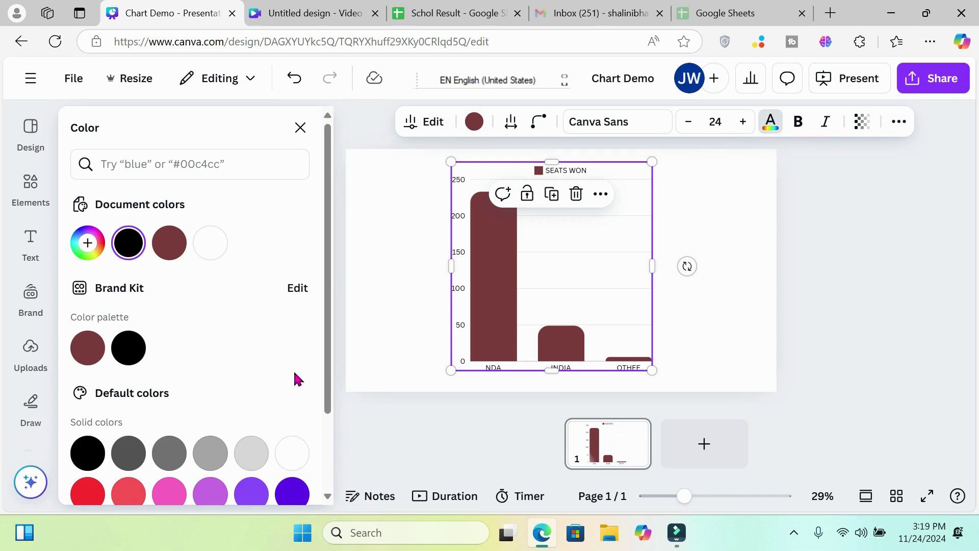
pyautogui.click(291, 492)
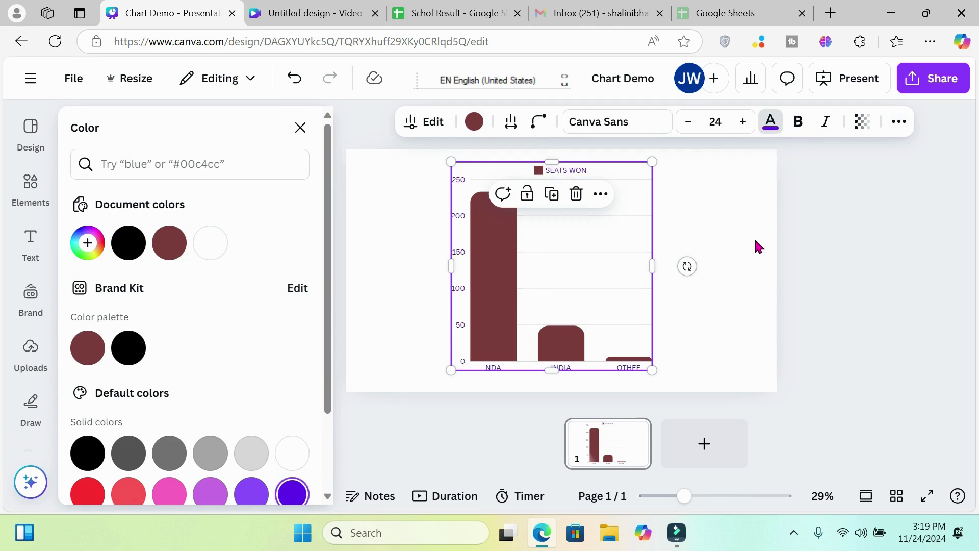
pyautogui.click(799, 127)
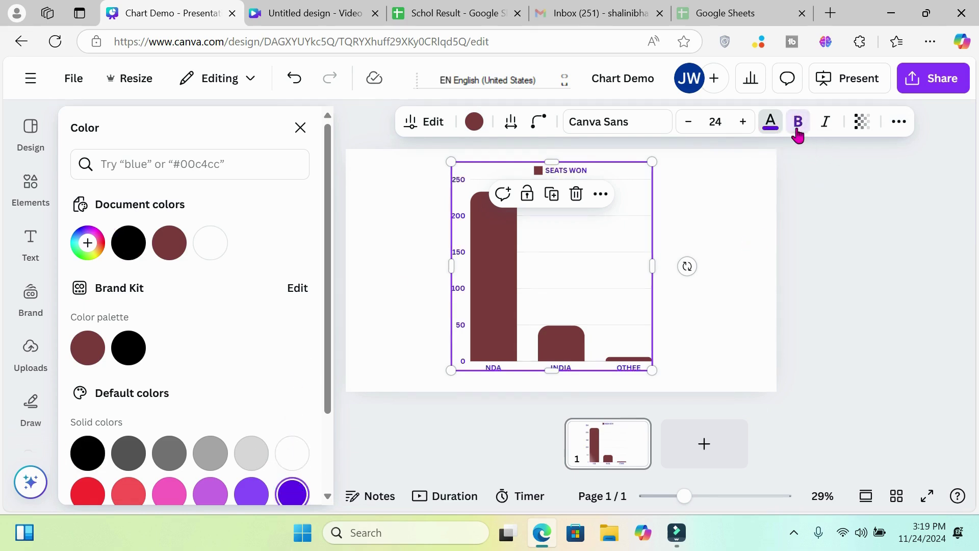
pyautogui.click(827, 126)
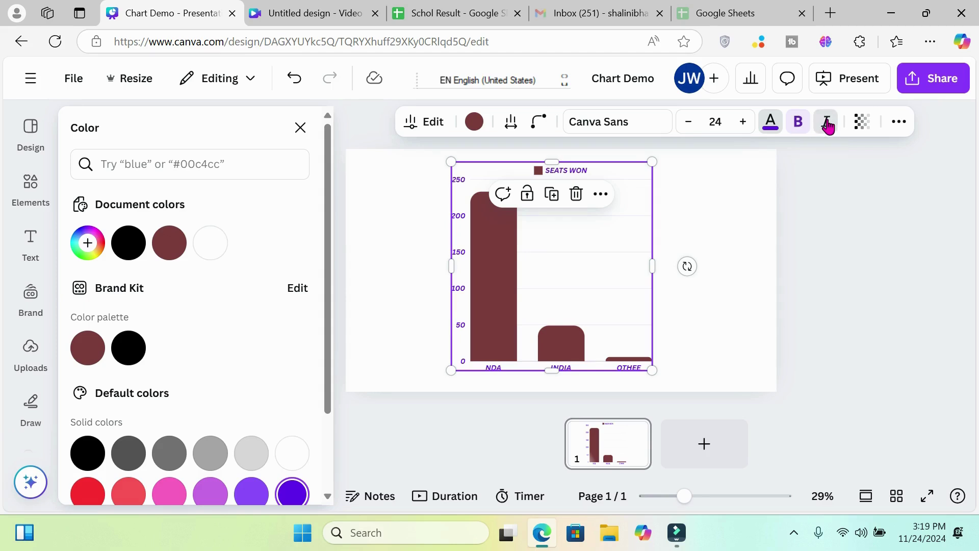
# Step: Try a lower transparency value on the chart and return it to 100
pyautogui.click(860, 125)
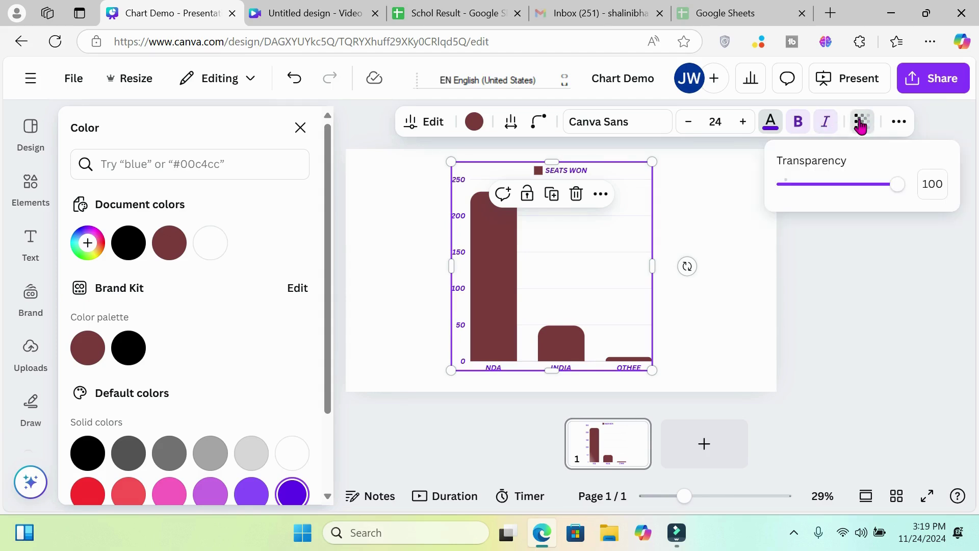
pyautogui.moveTo(897, 184); pyautogui.dragTo(865, 184)
pyautogui.moveTo(826, 220); pyautogui.dragTo(956, 188)
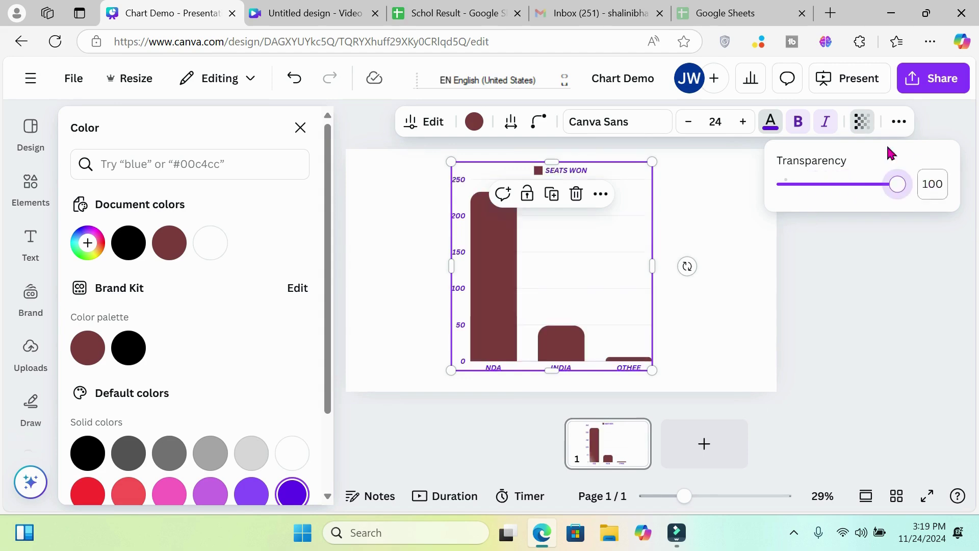
# Step: Examine the element animation options available for the bar chart
pyautogui.click(896, 121)
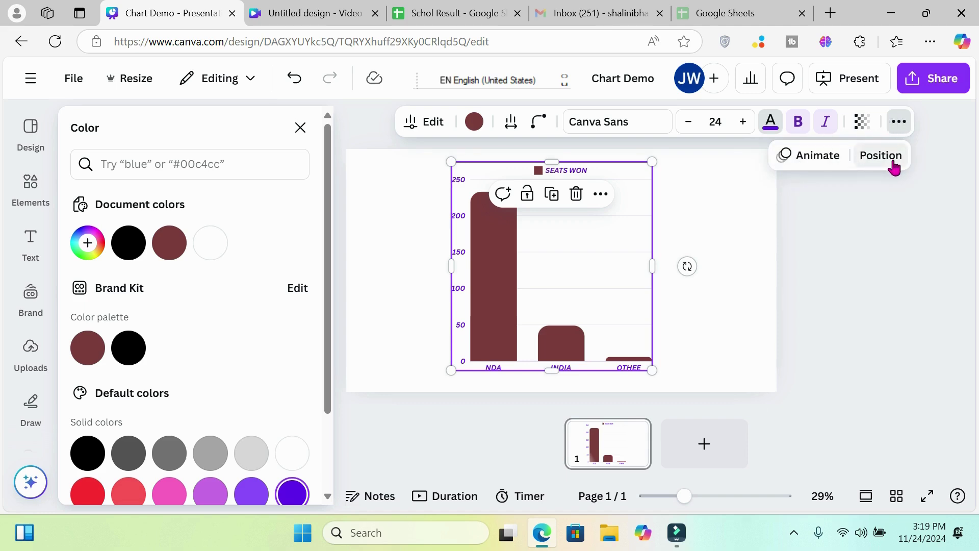
pyautogui.click(811, 163)
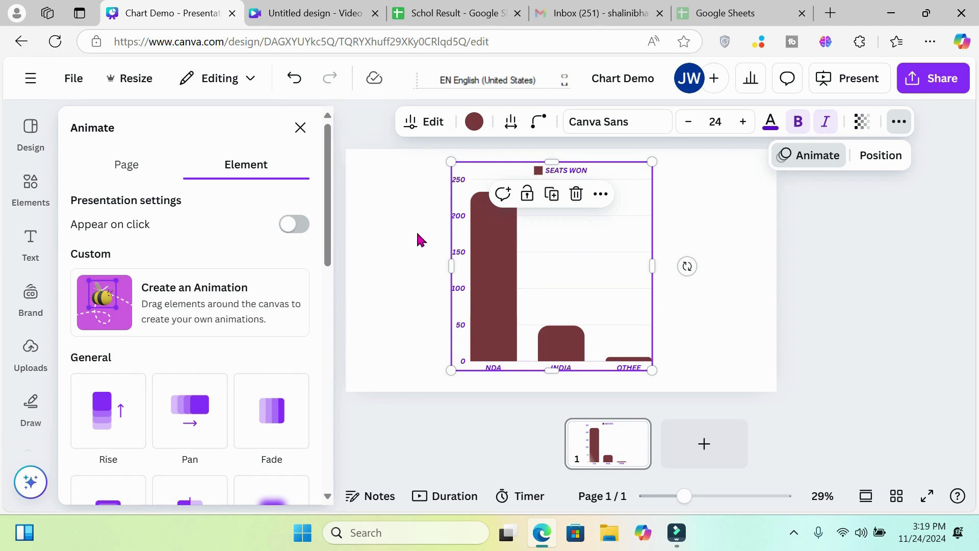
pyautogui.moveTo(328, 151)
pyautogui.mouseDown()
pyautogui.moveTo(325, 221)
pyautogui.moveTo(328, 157)
pyautogui.mouseUp()
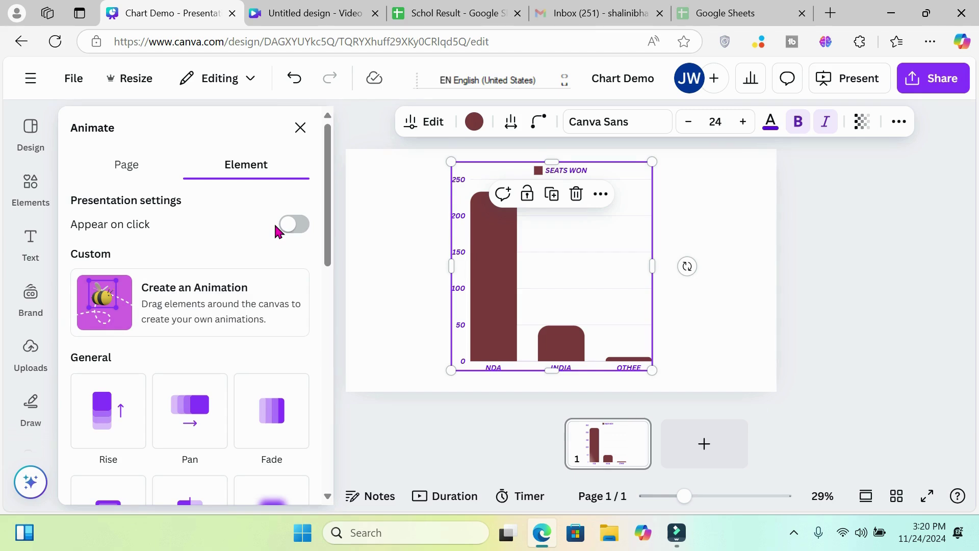
pyautogui.moveTo(331, 178)
pyautogui.mouseDown()
pyautogui.moveTo(328, 417)
pyautogui.moveTo(341, 320)
pyautogui.moveTo(330, 179)
pyautogui.mouseUp()
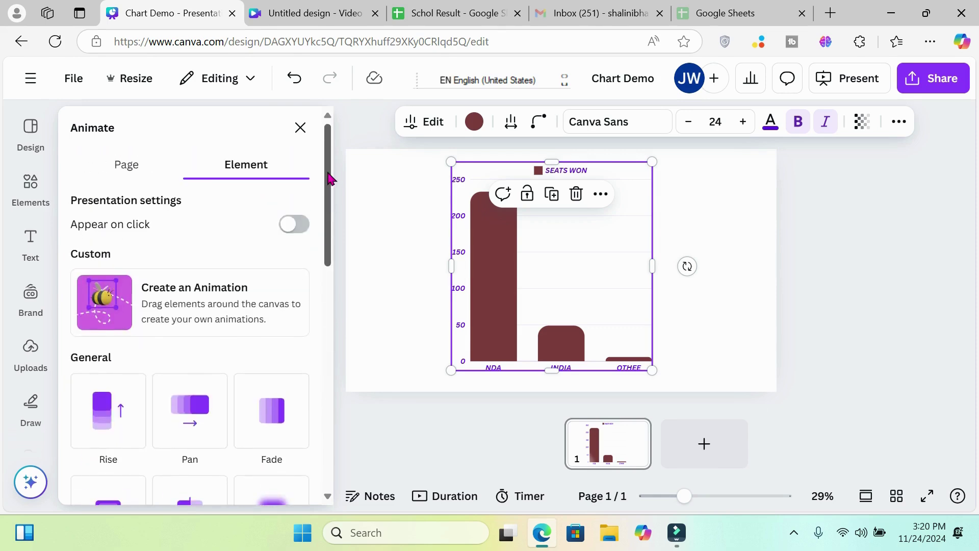
pyautogui.click(714, 231)
pyautogui.click(599, 219)
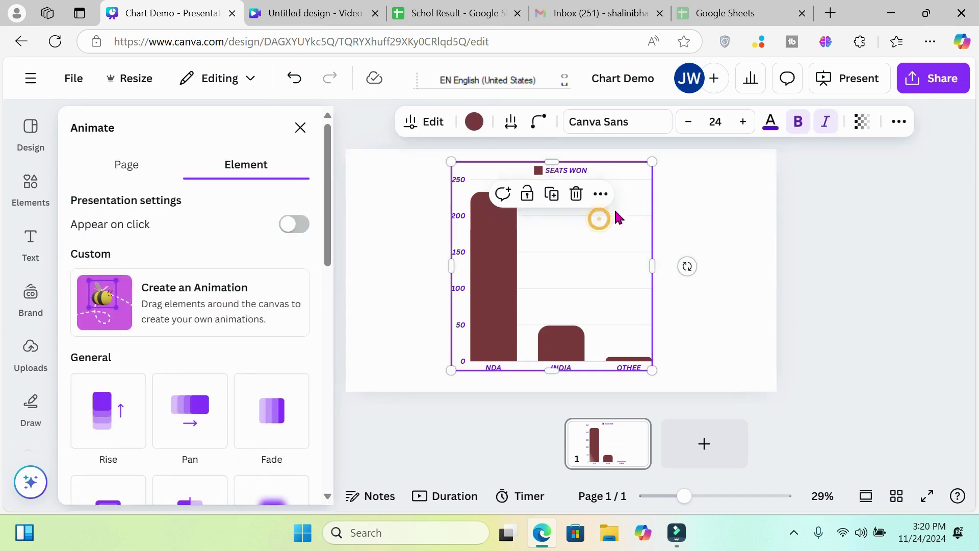
pyautogui.click(910, 122)
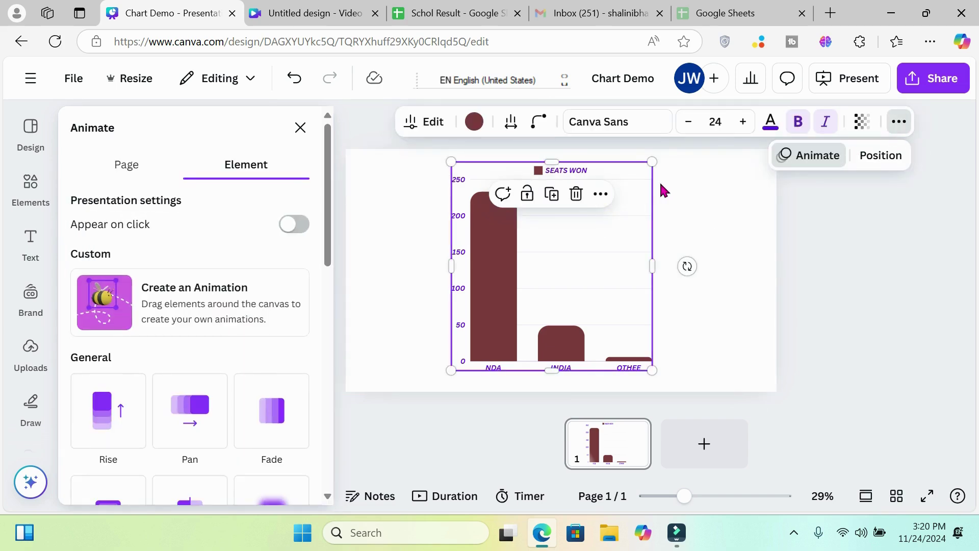
pyautogui.click(681, 186)
pyautogui.click(589, 205)
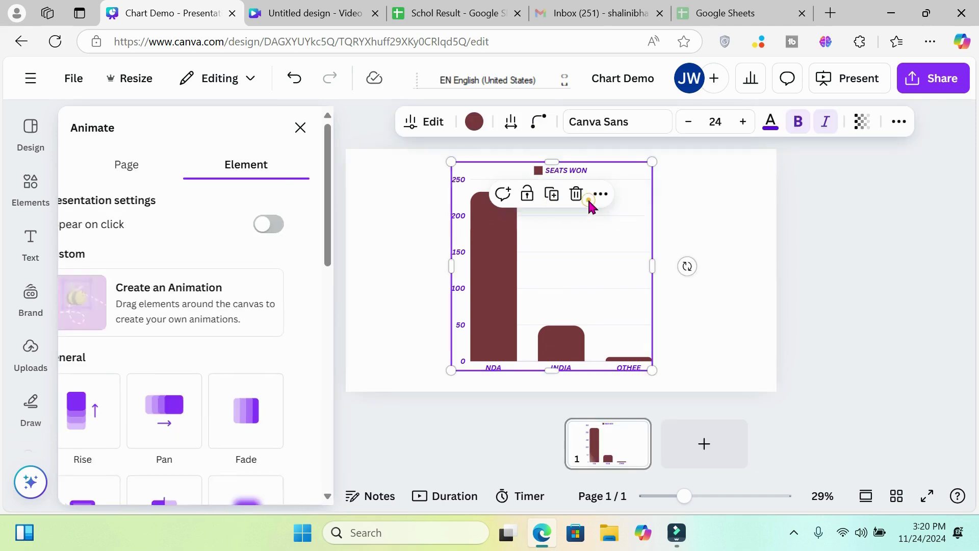
# Step: Change the bar chart to a pie chart and move it slightly down the page
pyautogui.click(437, 125)
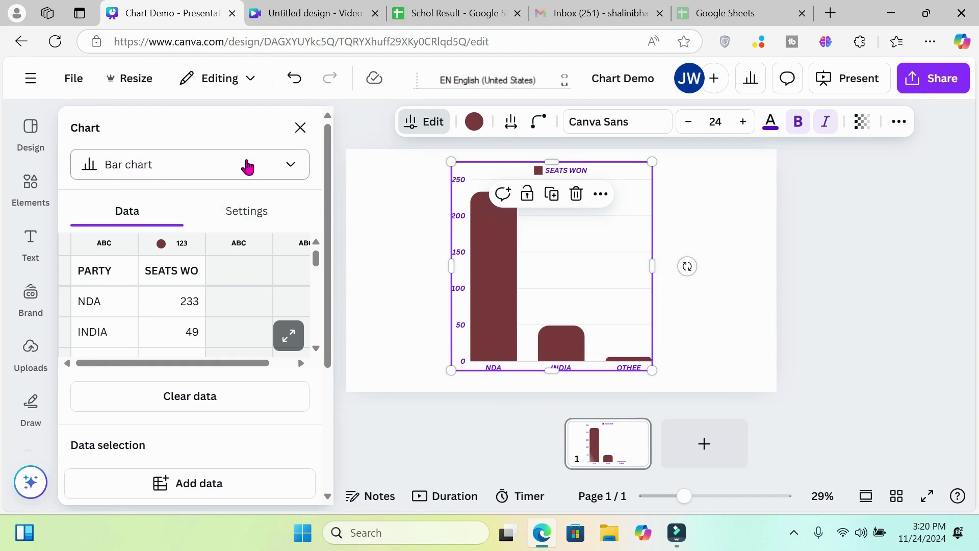
pyautogui.click(290, 165)
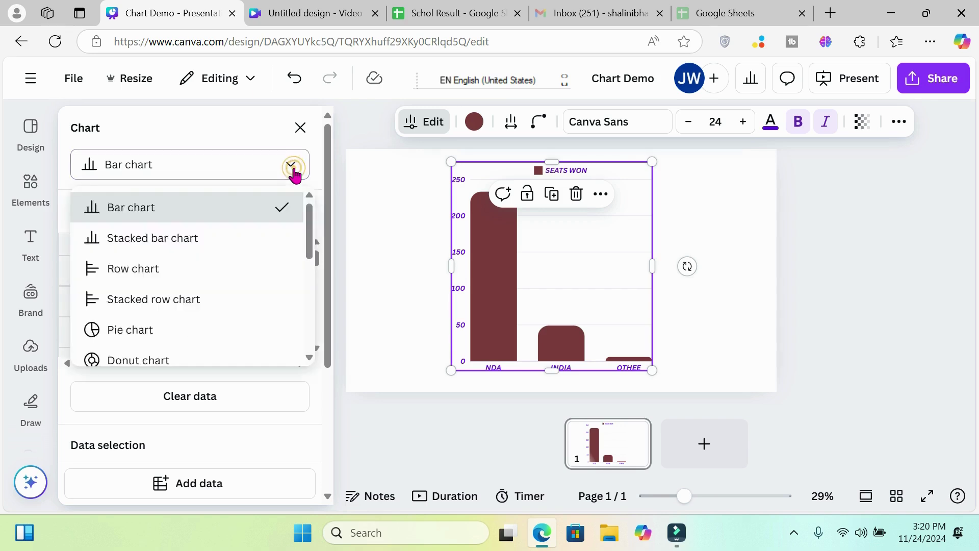
pyautogui.moveTo(311, 219); pyautogui.dragTo(308, 260)
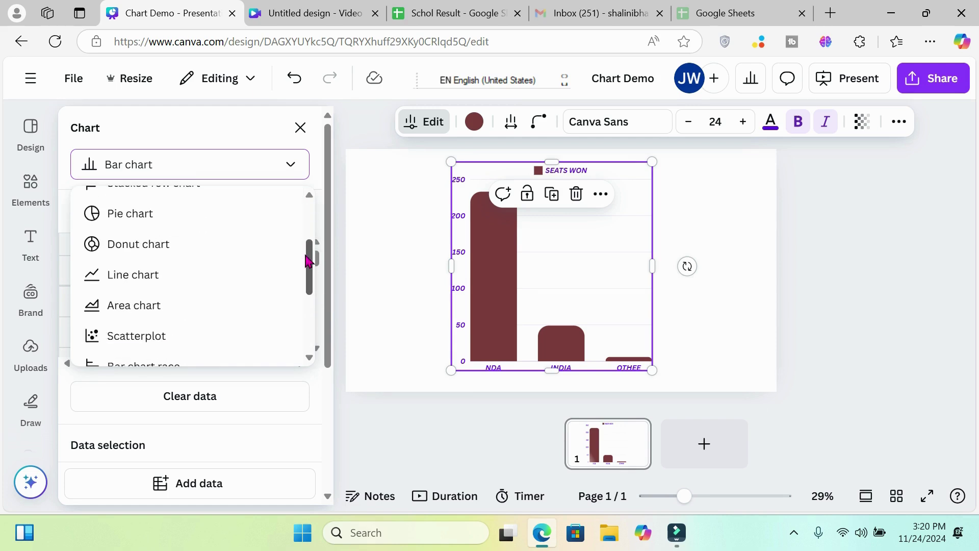
pyautogui.click(130, 225)
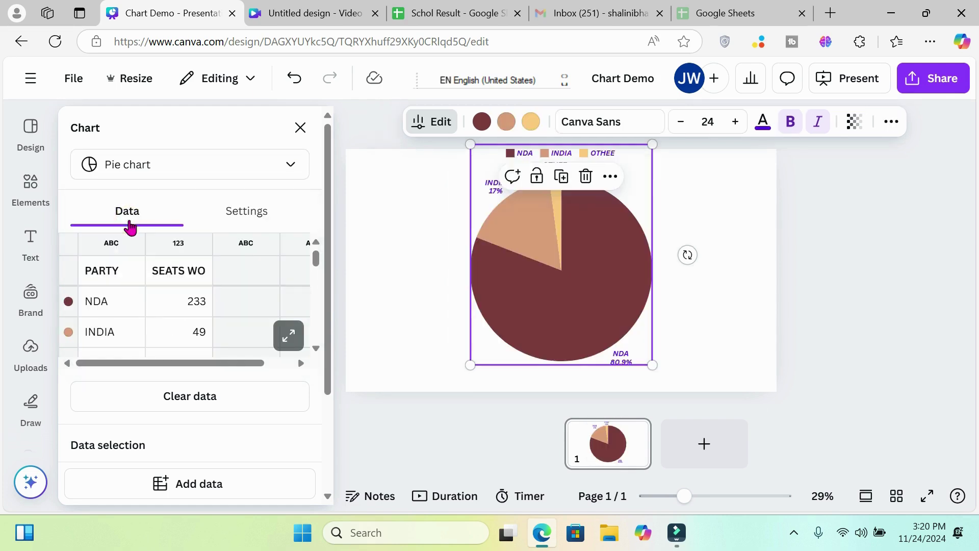
pyautogui.moveTo(635, 168); pyautogui.dragTo(636, 197)
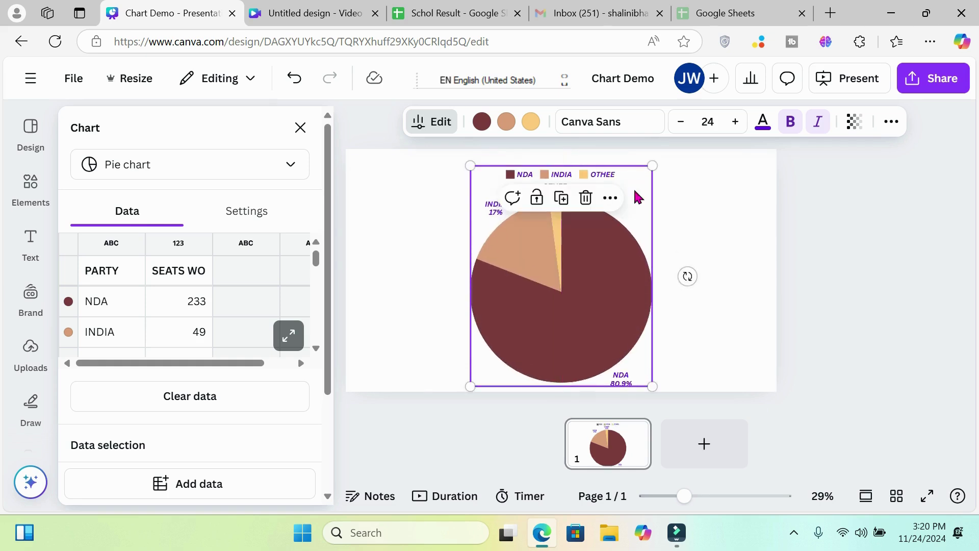
# Step: Examine the pie chart's data selection and its label, value format and legend settings
pyautogui.click(723, 188)
pyautogui.click(588, 263)
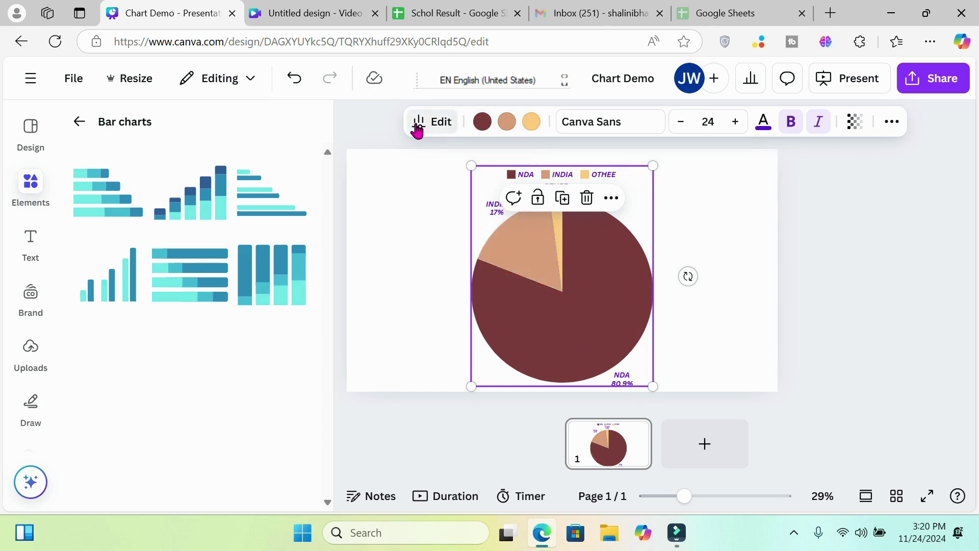
pyautogui.click(440, 123)
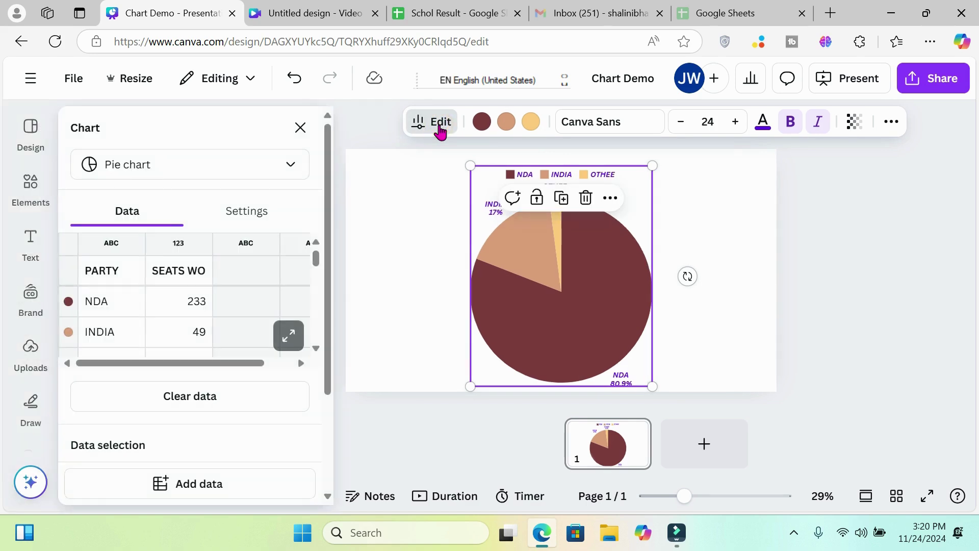
pyautogui.moveTo(332, 172); pyautogui.dragTo(334, 374)
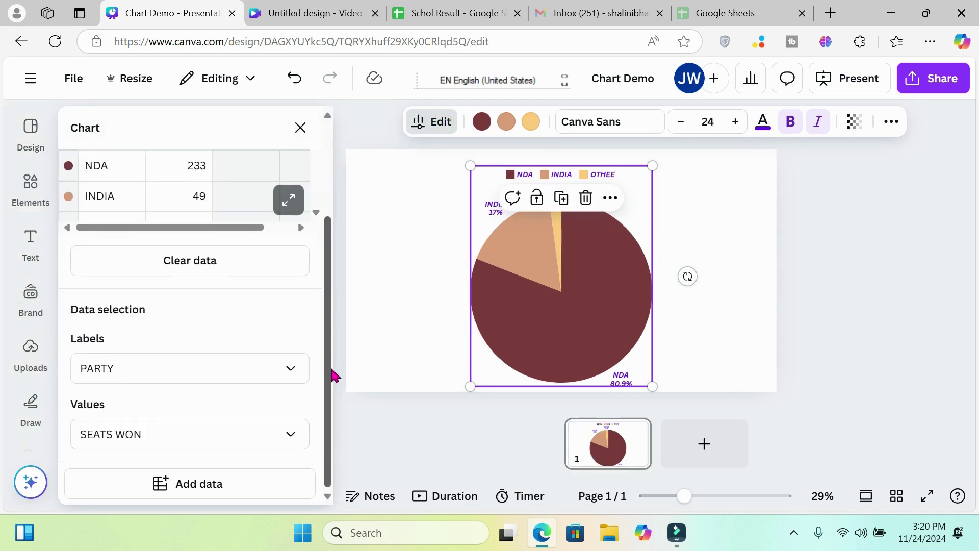
pyautogui.scroll(3, 328, 247)
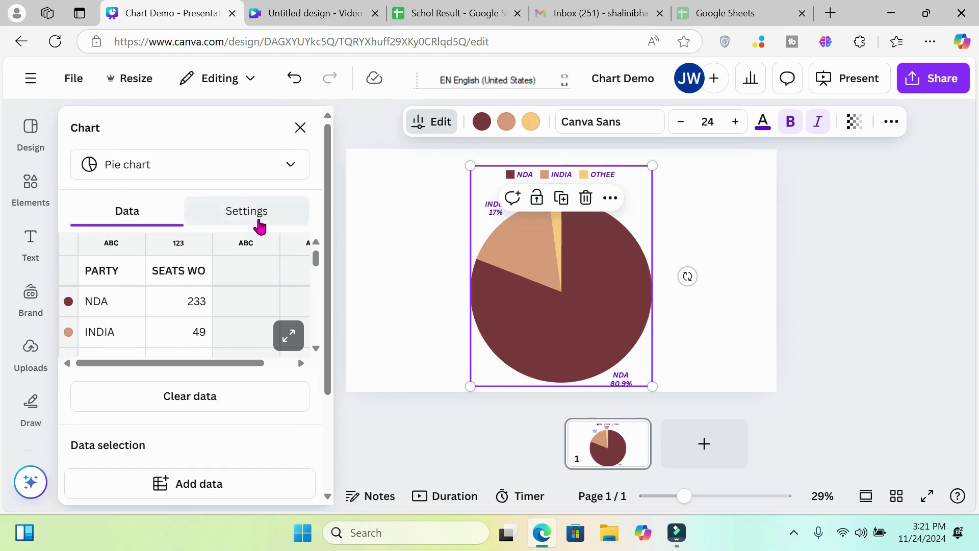
pyautogui.click(258, 225)
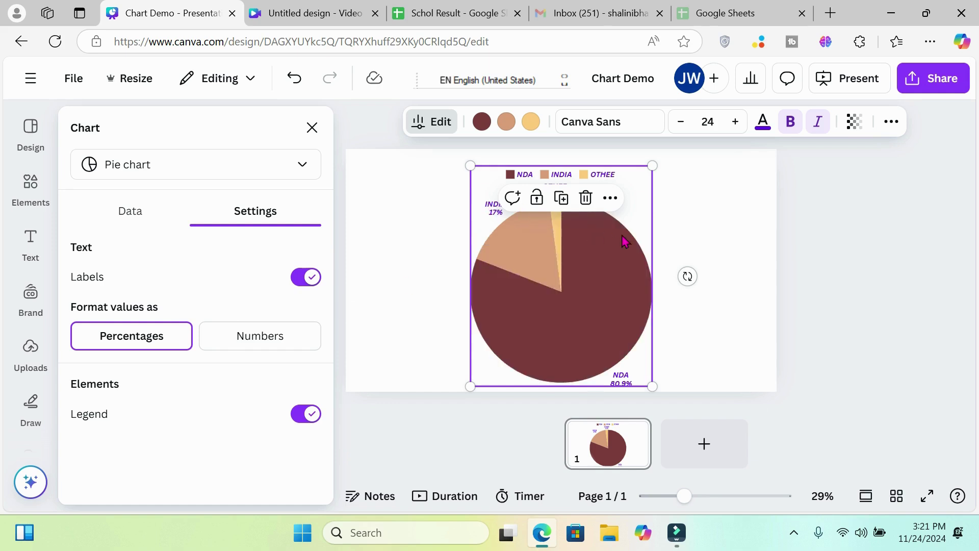
# Step: Set the pie chart's values to be formatted as numbers and view the result on the page
pyautogui.click(676, 227)
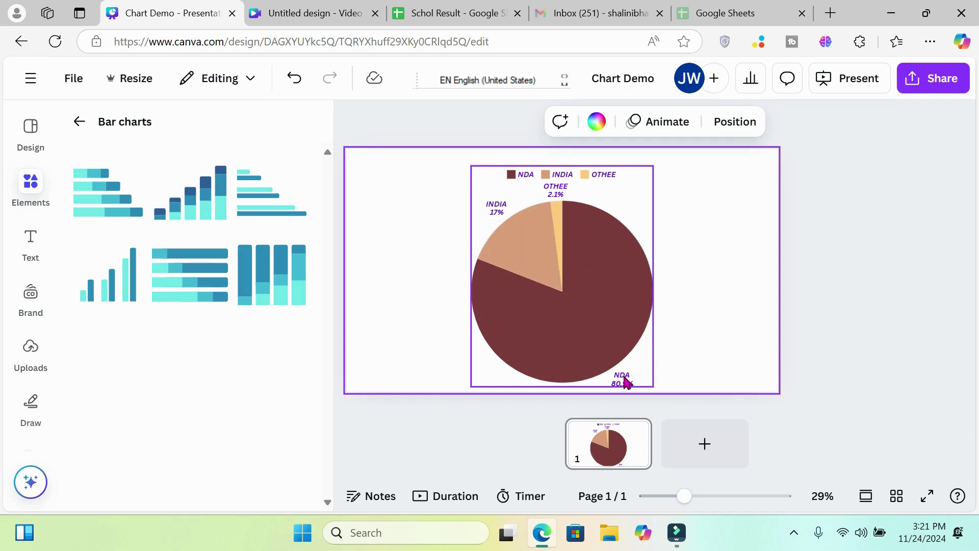
pyautogui.click(586, 234)
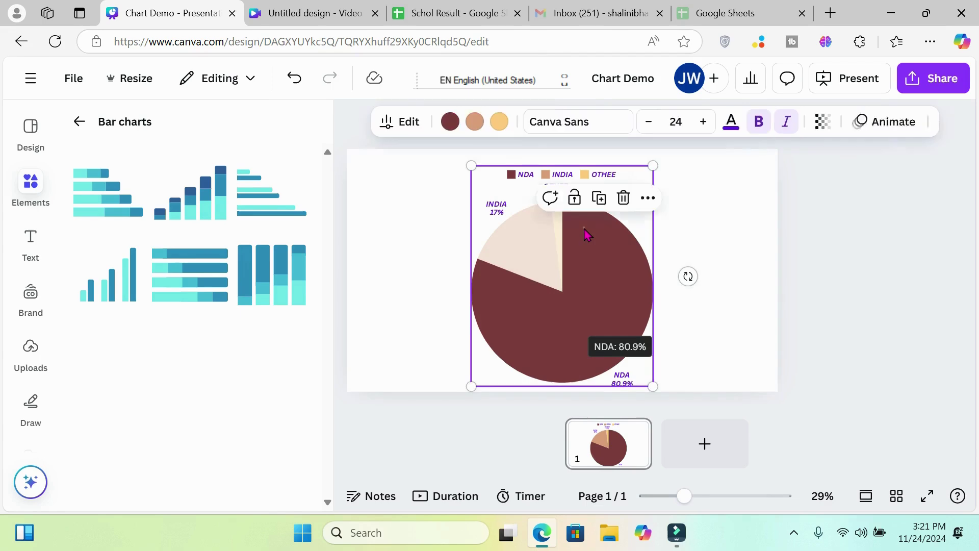
pyautogui.click(442, 125)
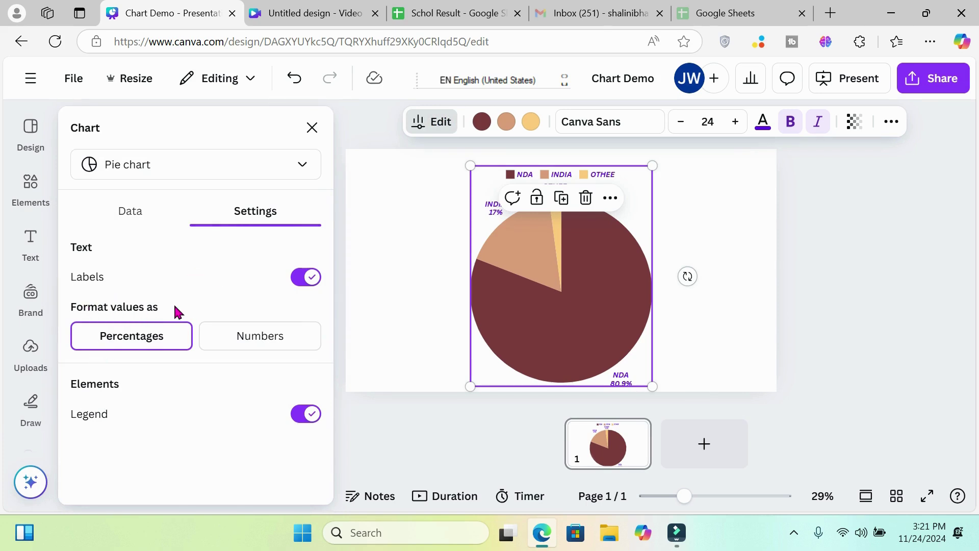
pyautogui.click(246, 347)
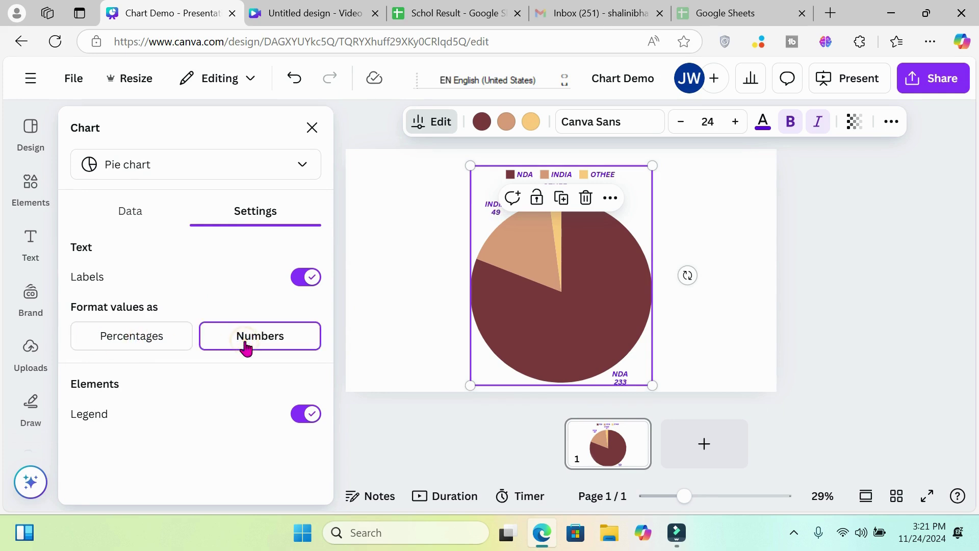
pyautogui.click(433, 244)
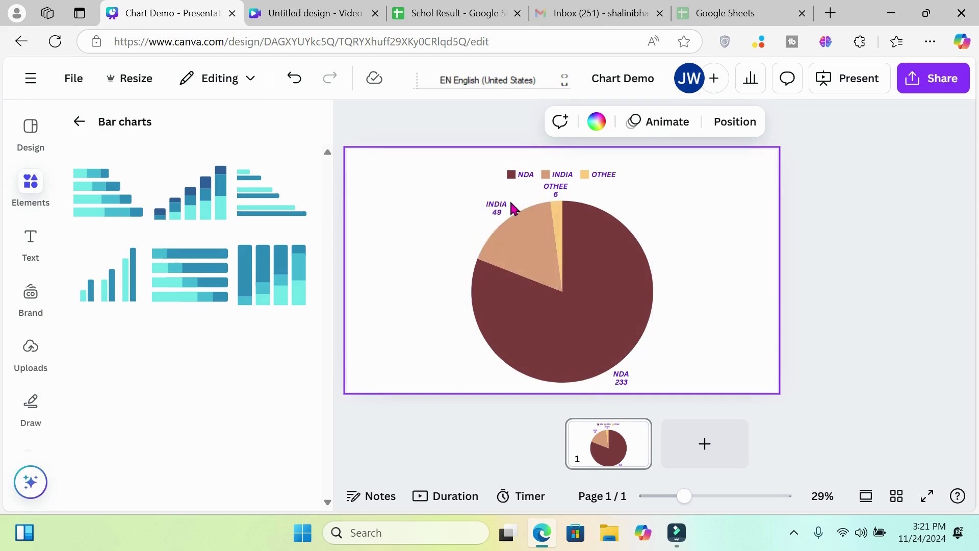
# Step: Switch the pie chart's value format between percentages and numbers, finishing on numbers, to compare the labels
pyautogui.click(530, 272)
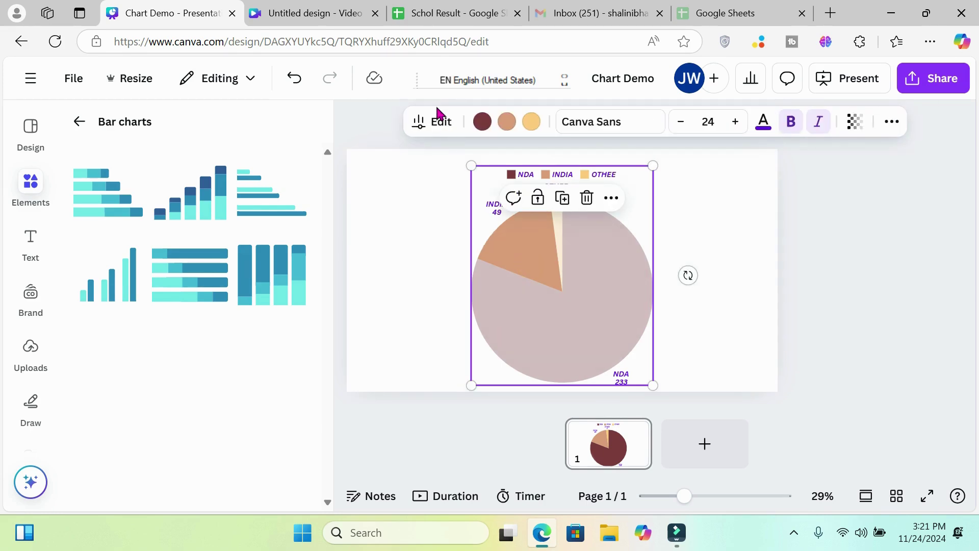
pyautogui.click(442, 124)
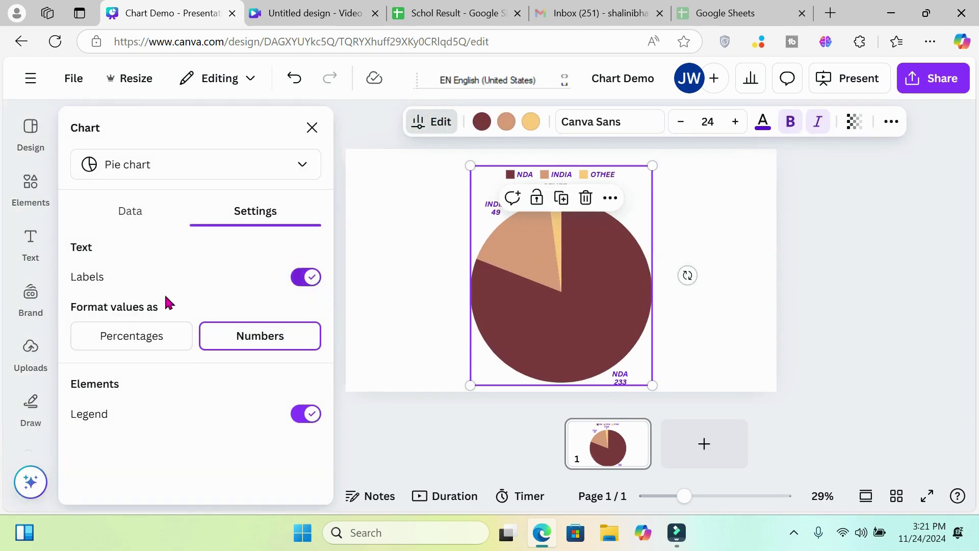
pyautogui.click(139, 335)
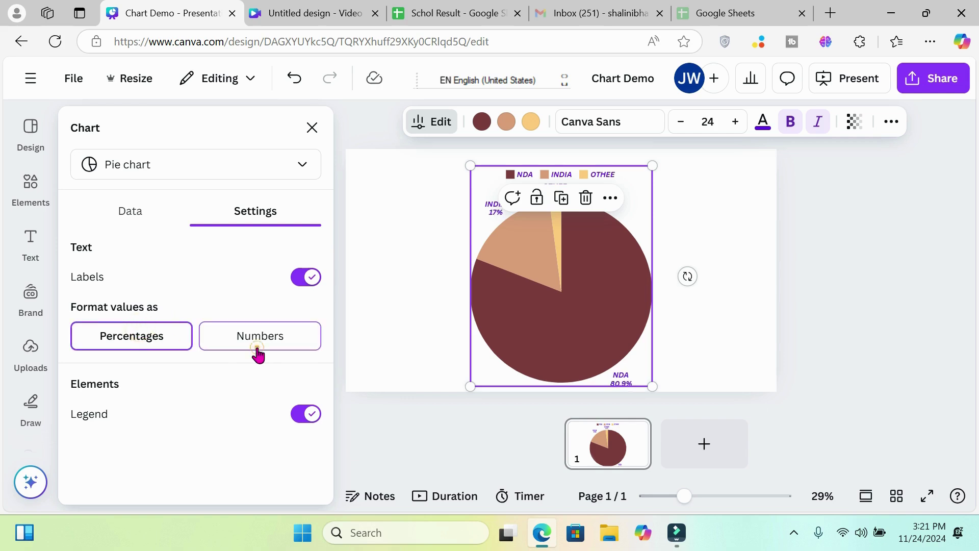
pyautogui.click(258, 352)
pyautogui.click(153, 351)
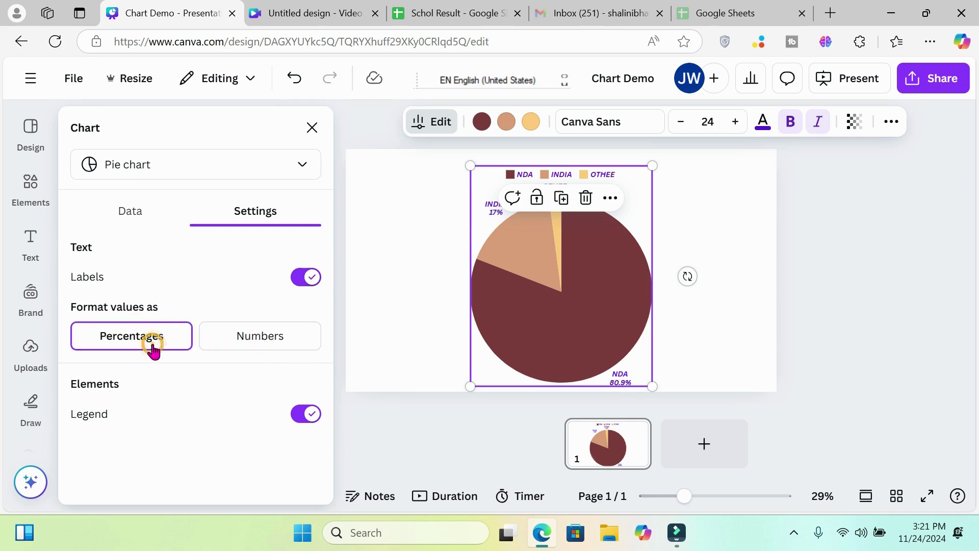
pyautogui.click(263, 339)
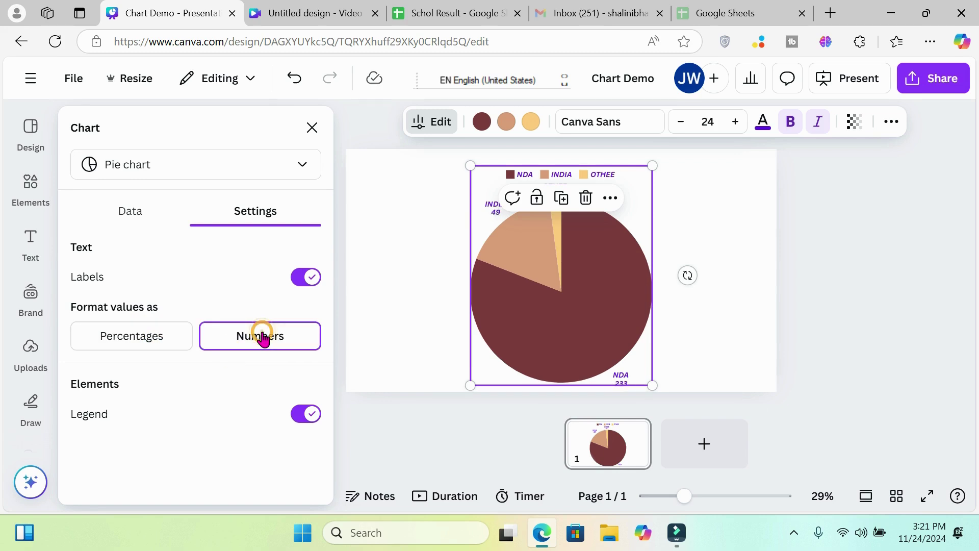
pyautogui.click(455, 269)
pyautogui.click(547, 193)
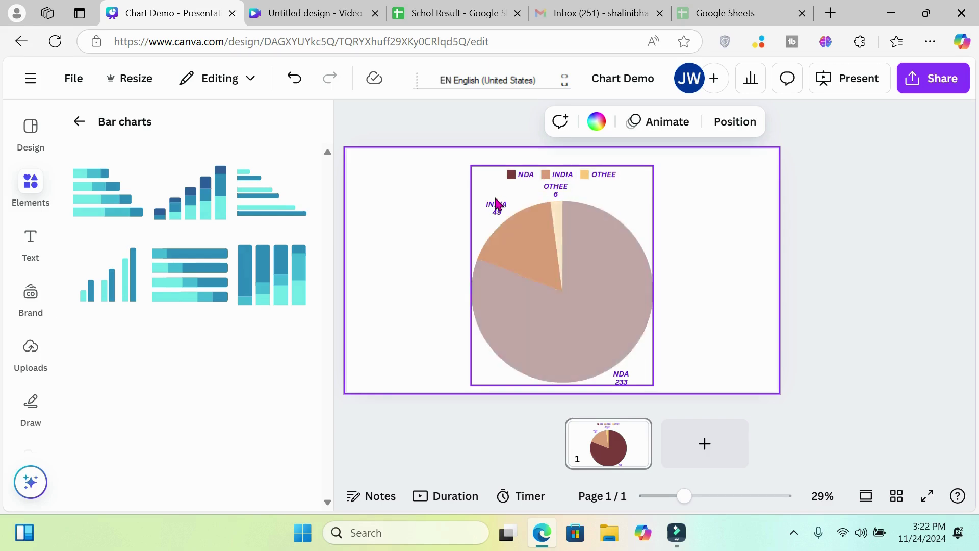
# Step: Try hiding the pie chart's legend and turn it back on
pyautogui.click(479, 282)
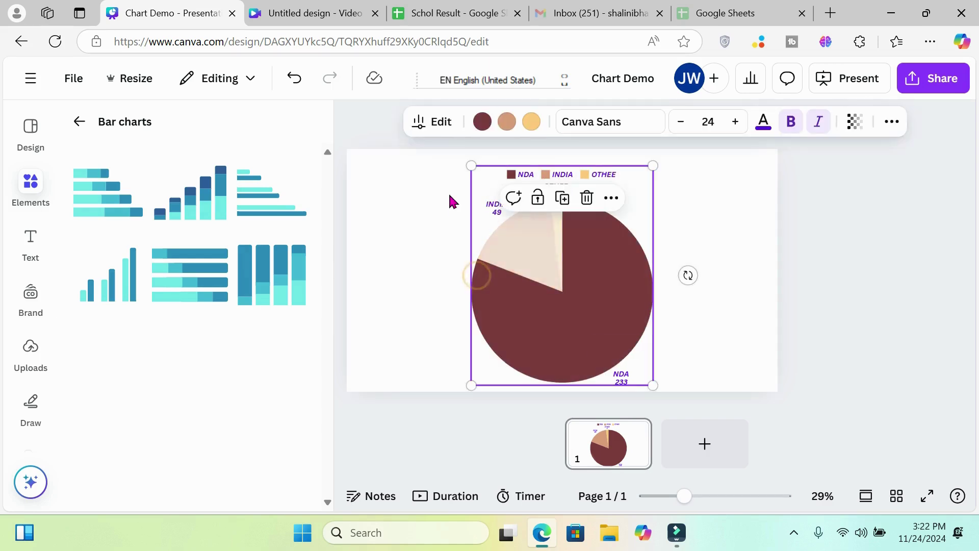
pyautogui.click(442, 122)
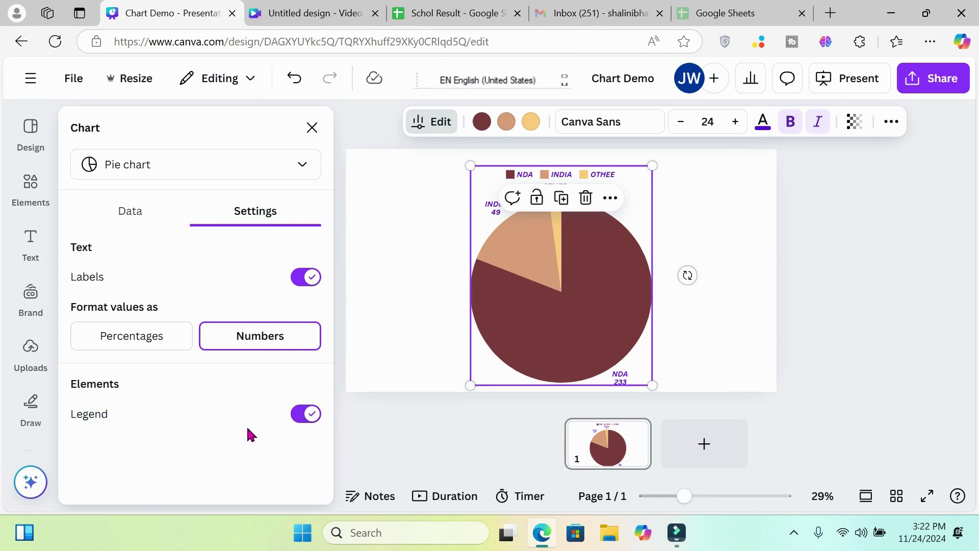
pyautogui.click(307, 422)
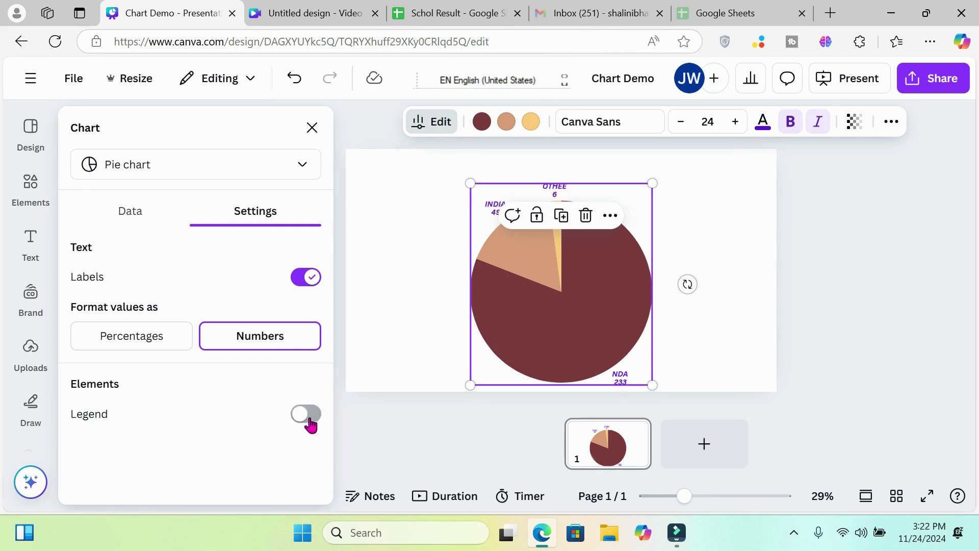
pyautogui.click(316, 417)
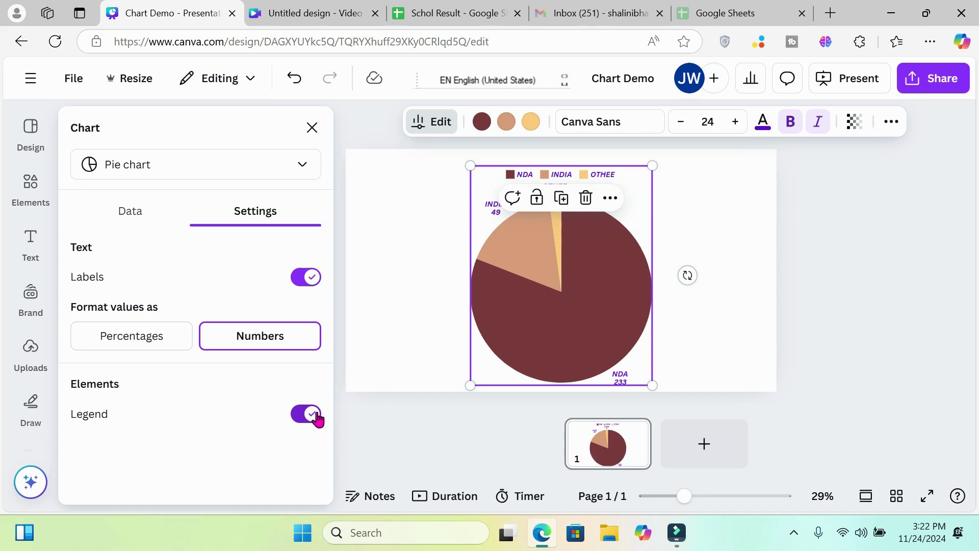
pyautogui.click(316, 417)
pyautogui.click(317, 417)
# Step: Change the pie chart to a bar chart and toggle its axis labels off and back on
pyautogui.click(302, 165)
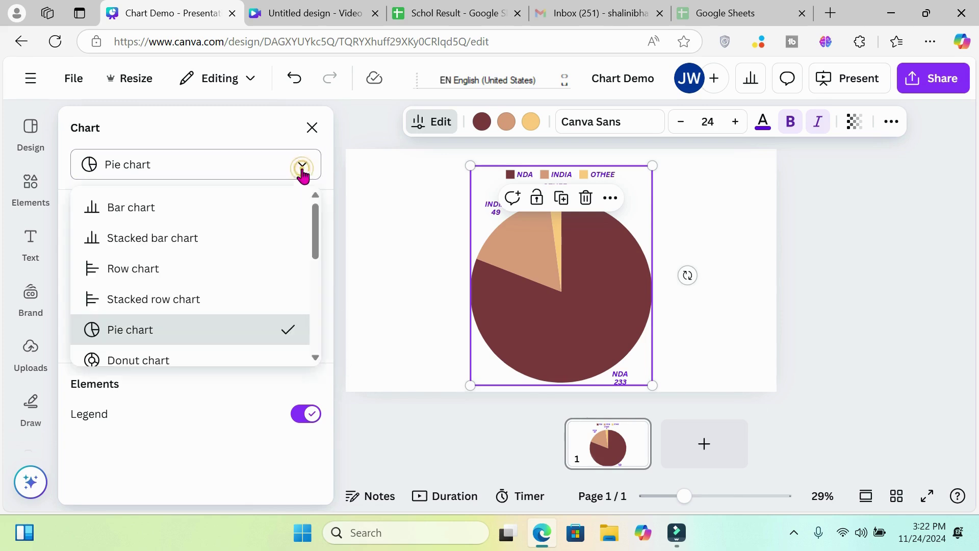
pyautogui.click(168, 208)
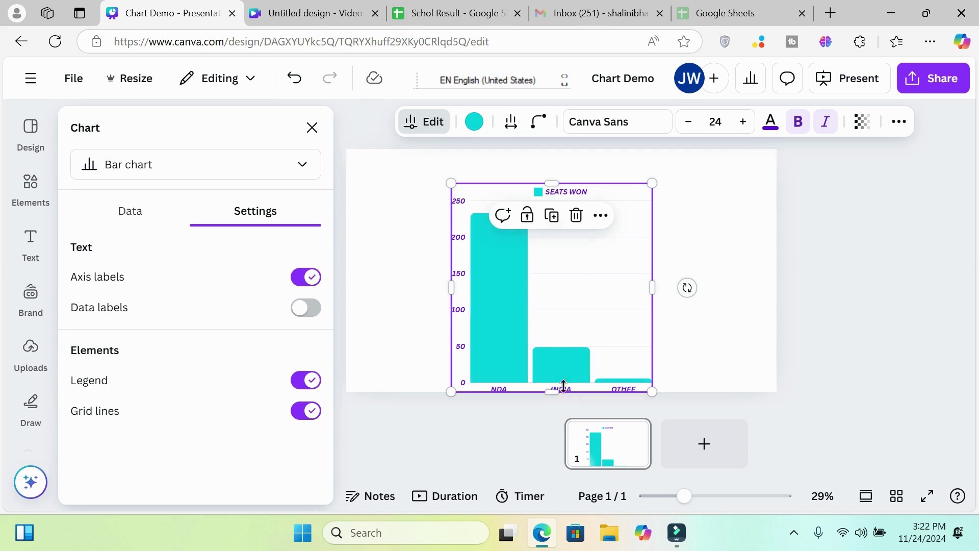
pyautogui.click(302, 283)
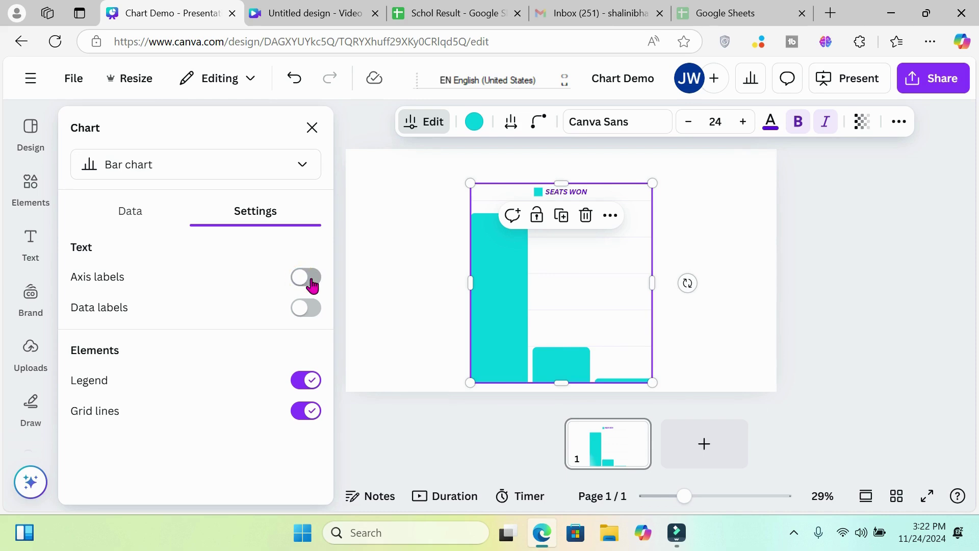
pyautogui.click(312, 287)
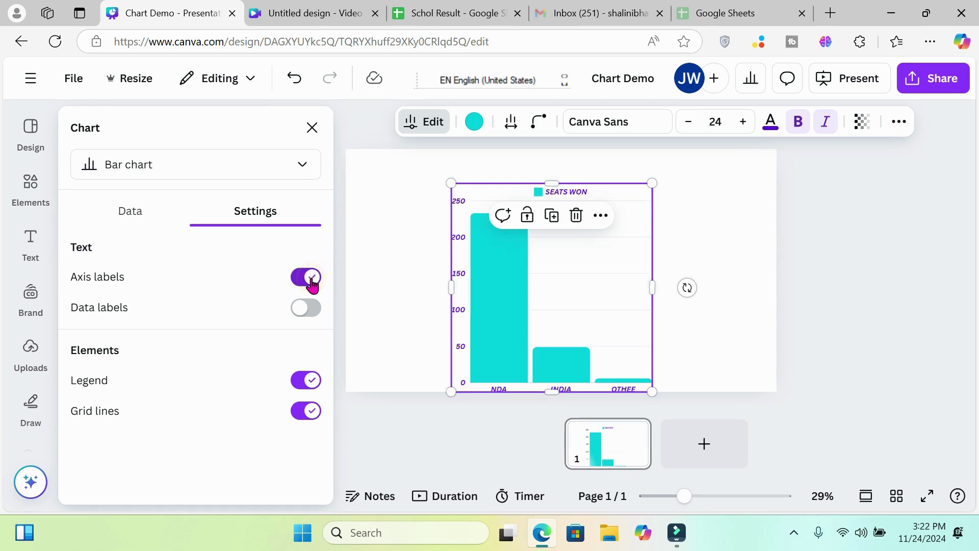
# Step: Turn on data labels for the bar chart and view the values on its bars
pyautogui.click(311, 312)
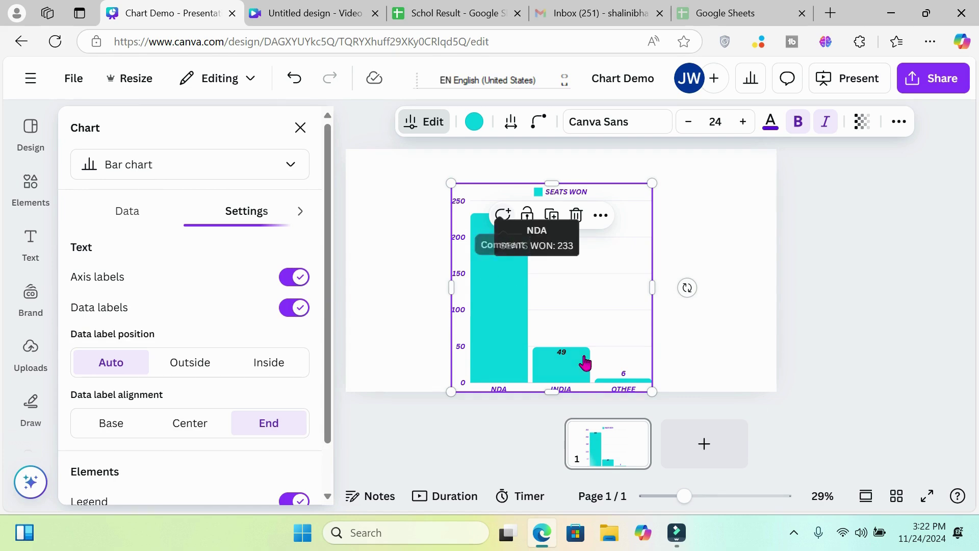
pyautogui.moveTo(514, 288)
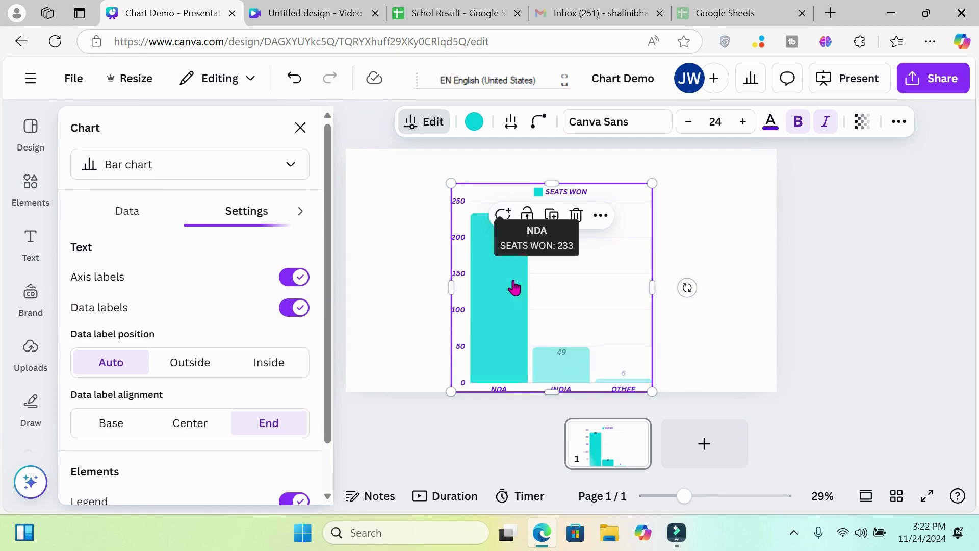
pyautogui.click(681, 267)
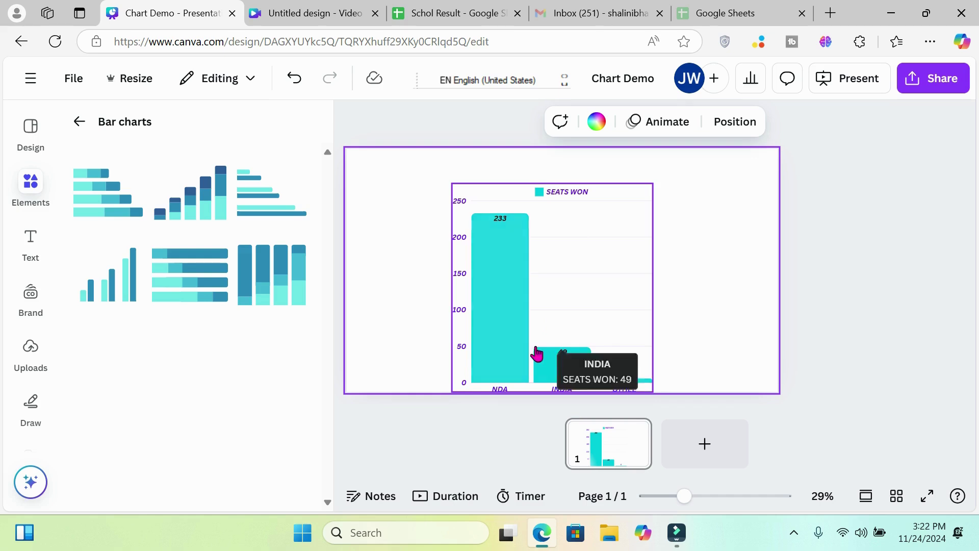
pyautogui.moveTo(514, 267)
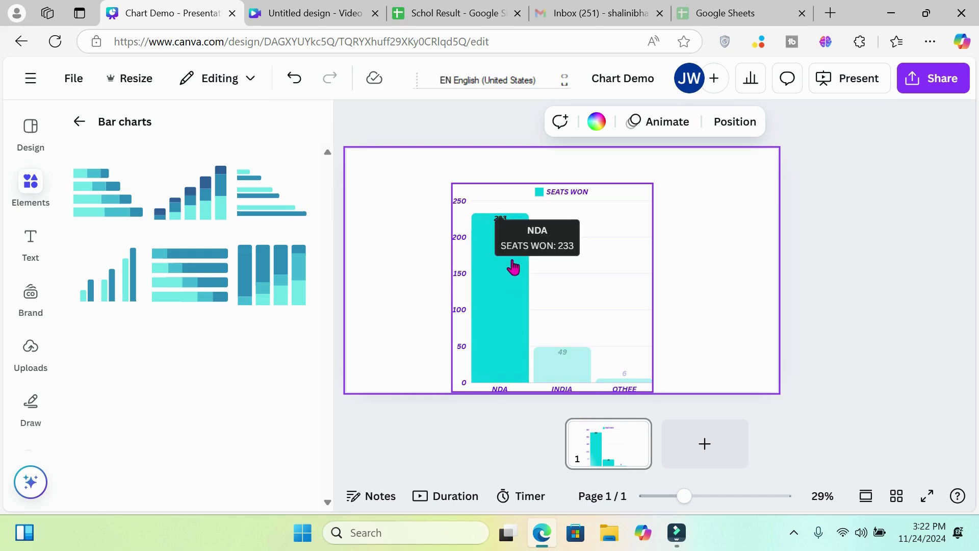
# Step: Try the Outside data label position on the bar chart, and set the position to Inside
pyautogui.click(611, 213)
pyautogui.click(424, 122)
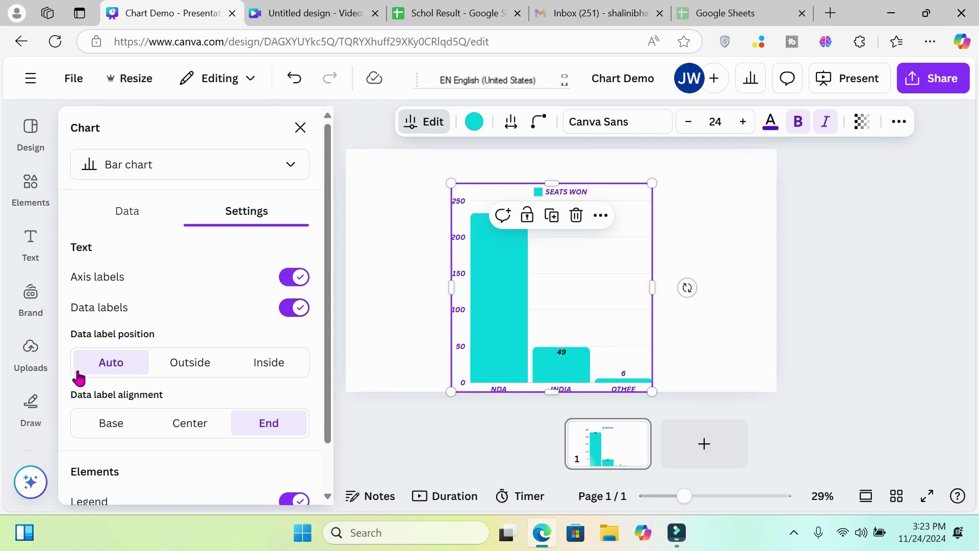
pyautogui.click(207, 367)
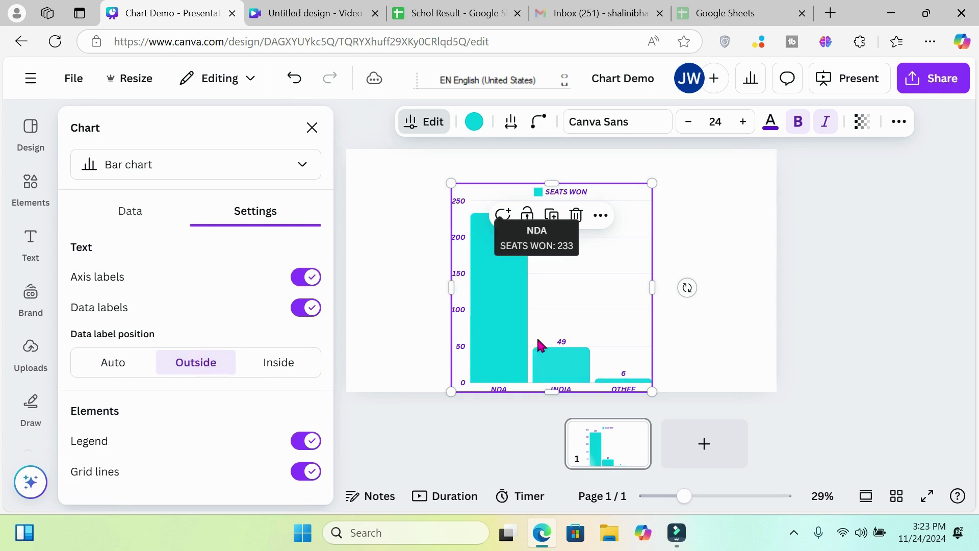
pyautogui.click(285, 366)
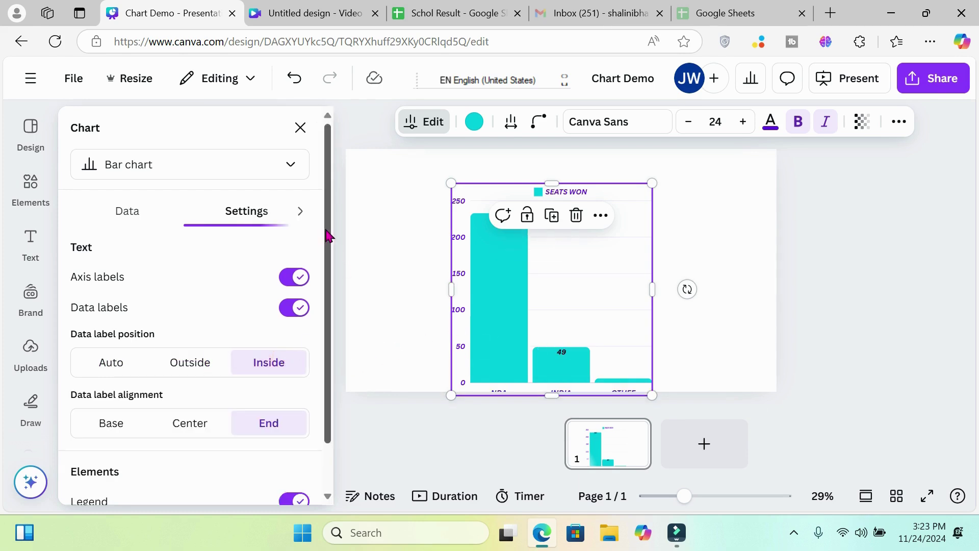
# Step: Try hiding the bar chart's grid lines and turn them back on
pyautogui.scroll(-2, 328, 230)
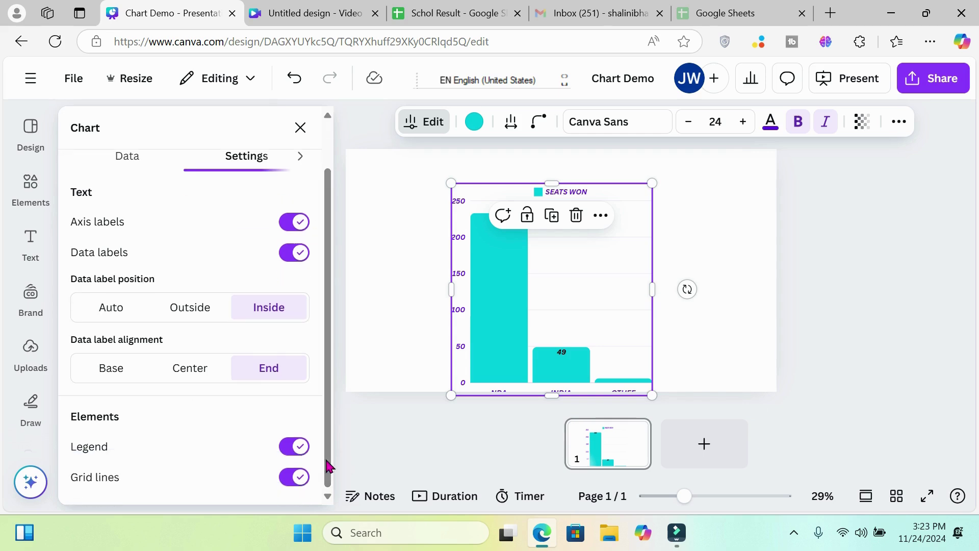
pyautogui.click(289, 483)
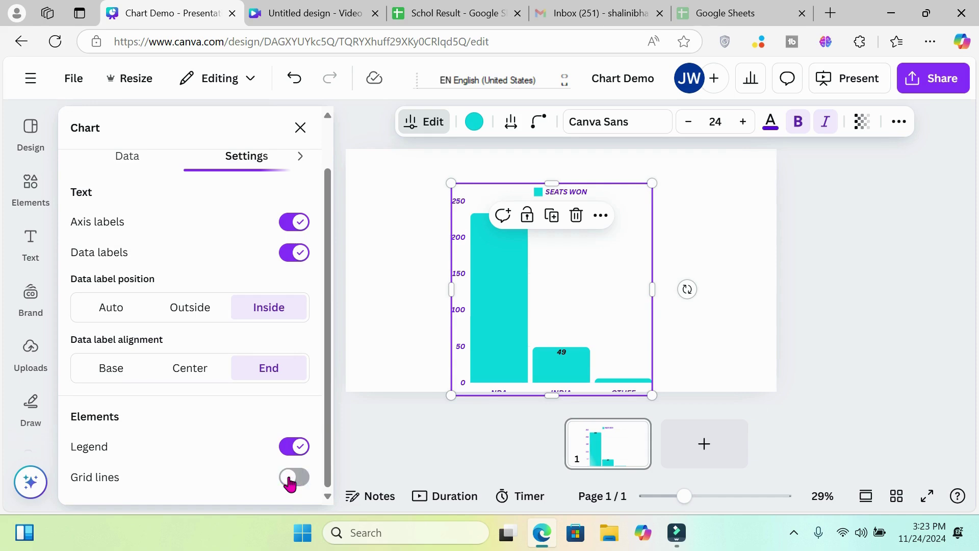
pyautogui.click(289, 479)
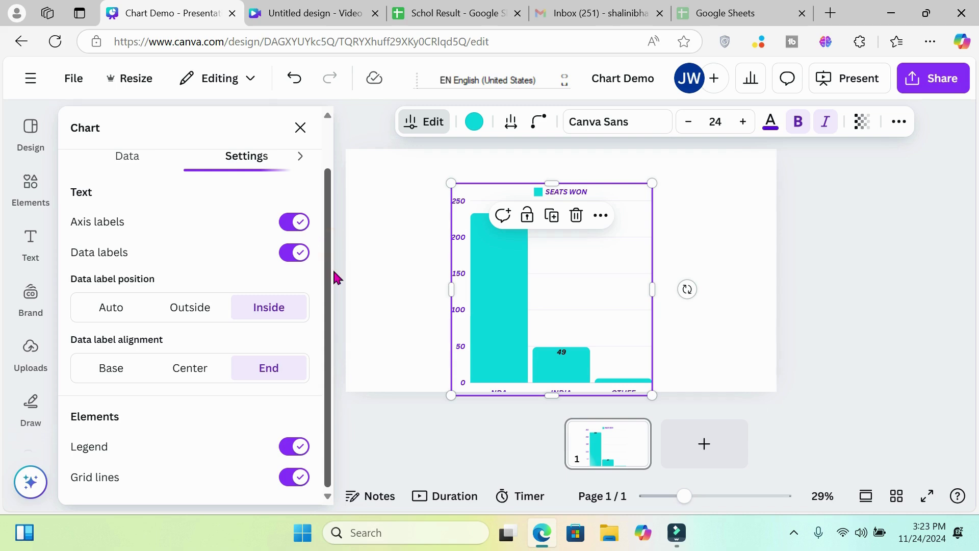
pyautogui.moveTo(332, 270); pyautogui.dragTo(322, 145)
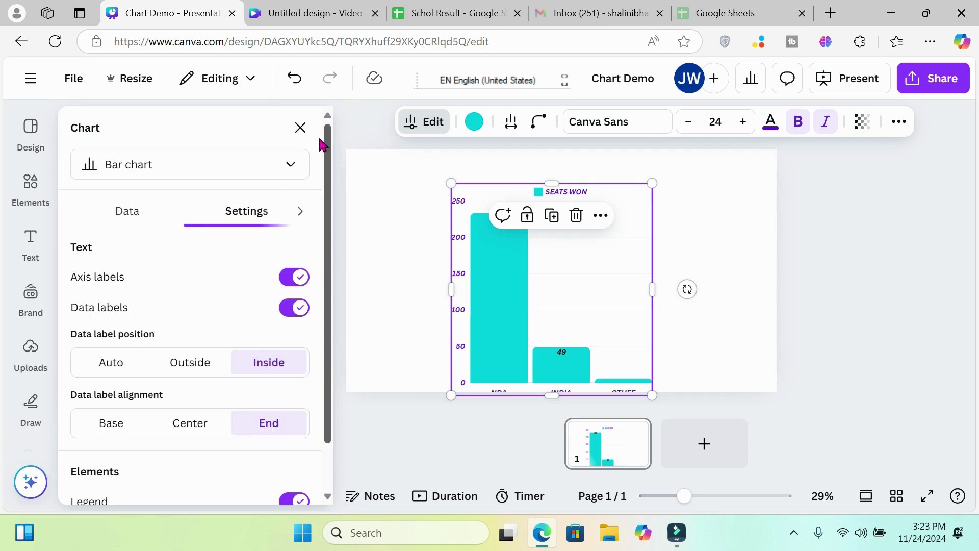
# Step: Change the color of the chart's bars to red from the default solid colors
pyautogui.click(474, 123)
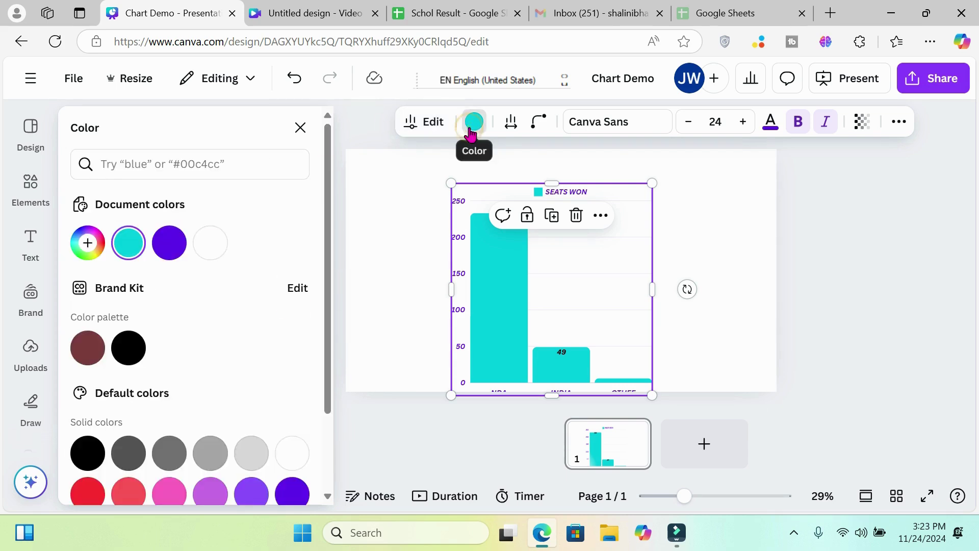
pyautogui.click(90, 492)
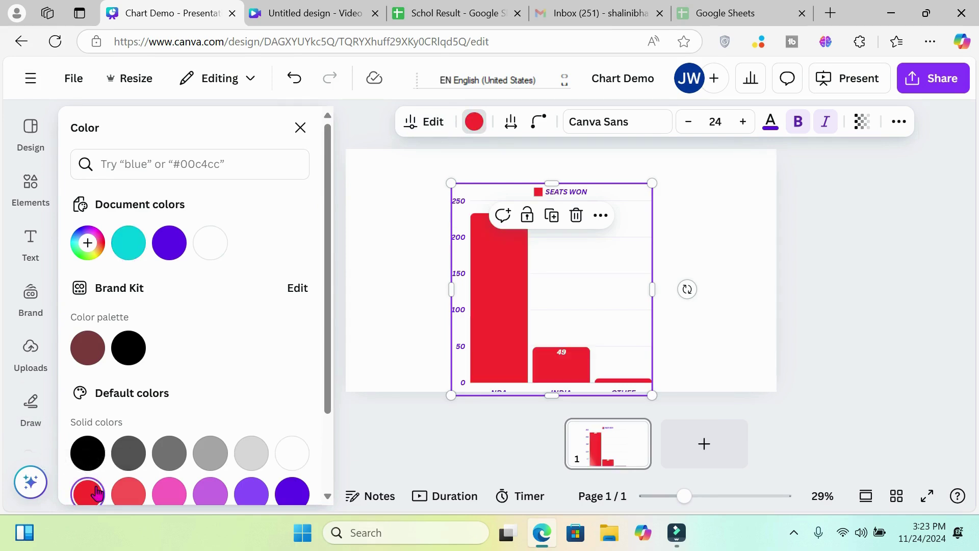
pyautogui.click(374, 293)
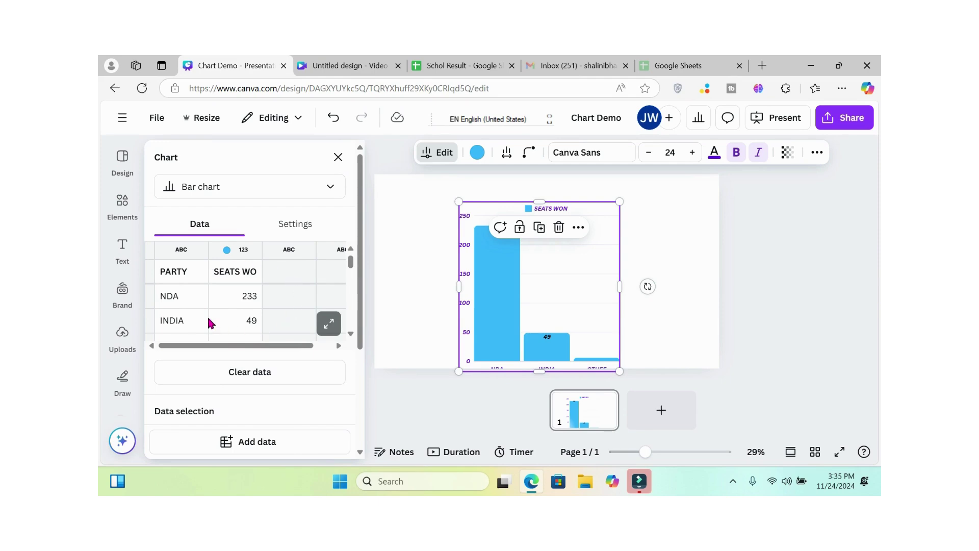
# Step: Examine the copy, insert and delete options for the NDA cell in the bar chart's data table
pyautogui.click(248, 300)
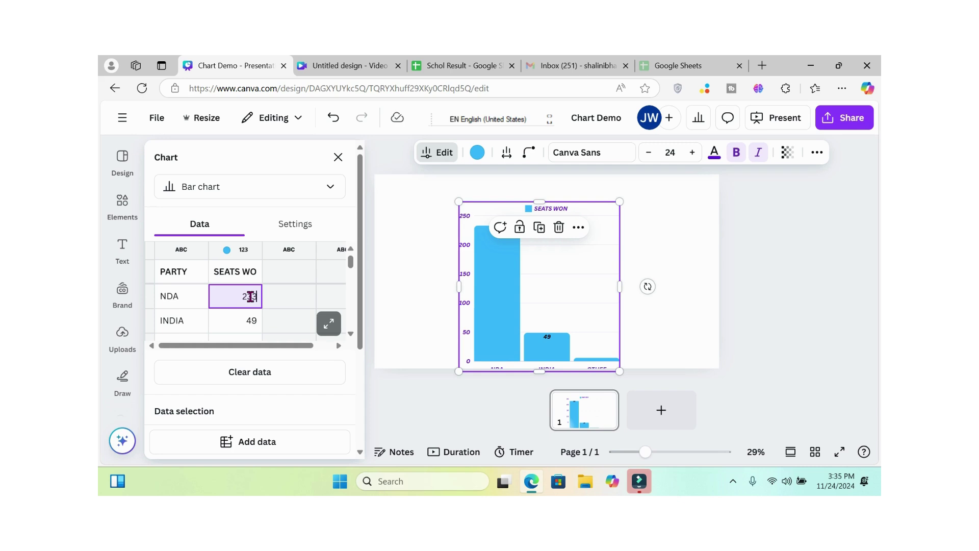
pyautogui.click(226, 315)
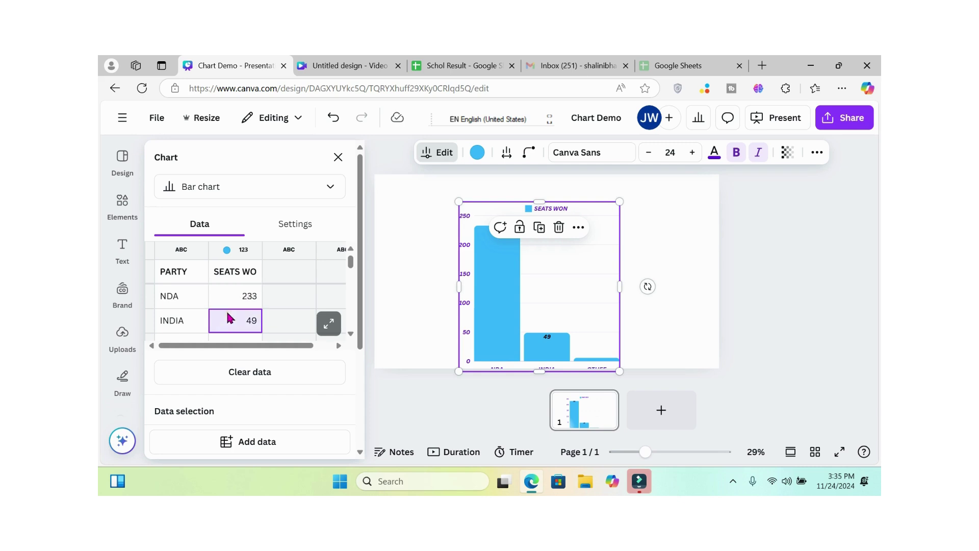
pyautogui.click(200, 300)
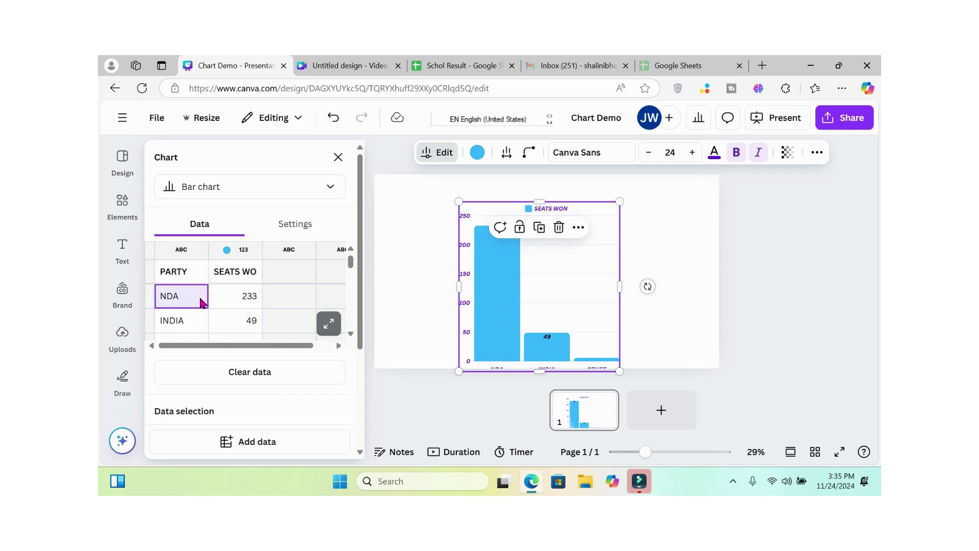
pyautogui.rightClick(199, 302)
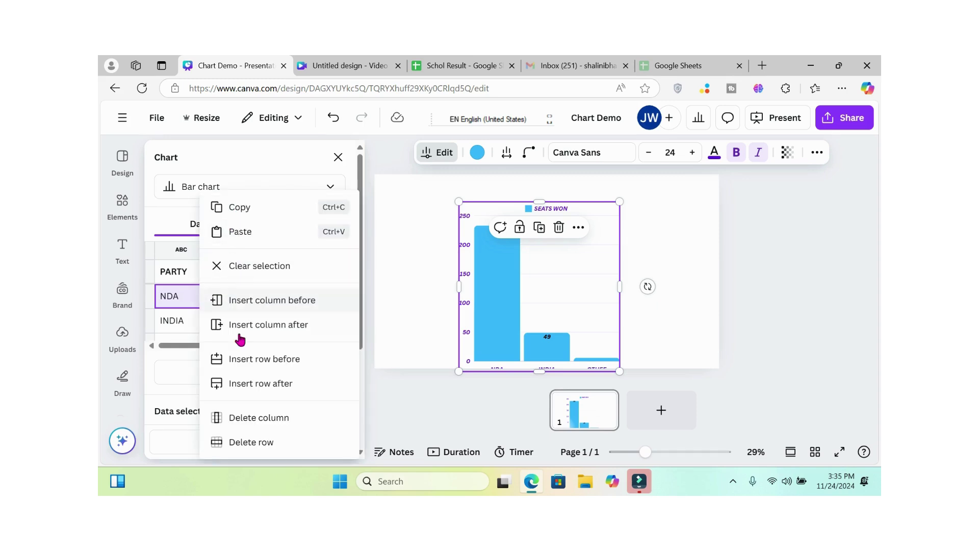
pyautogui.click(365, 205)
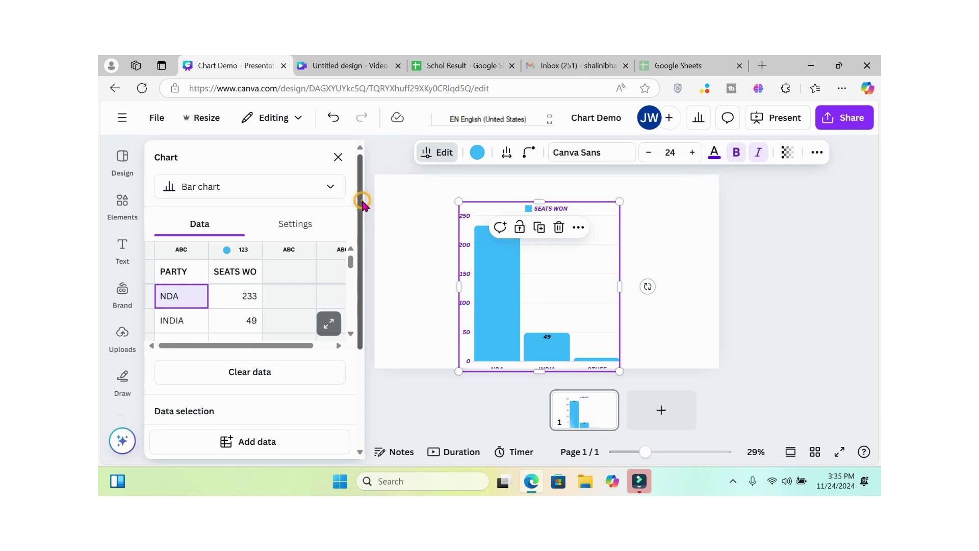
pyautogui.rightClick(194, 305)
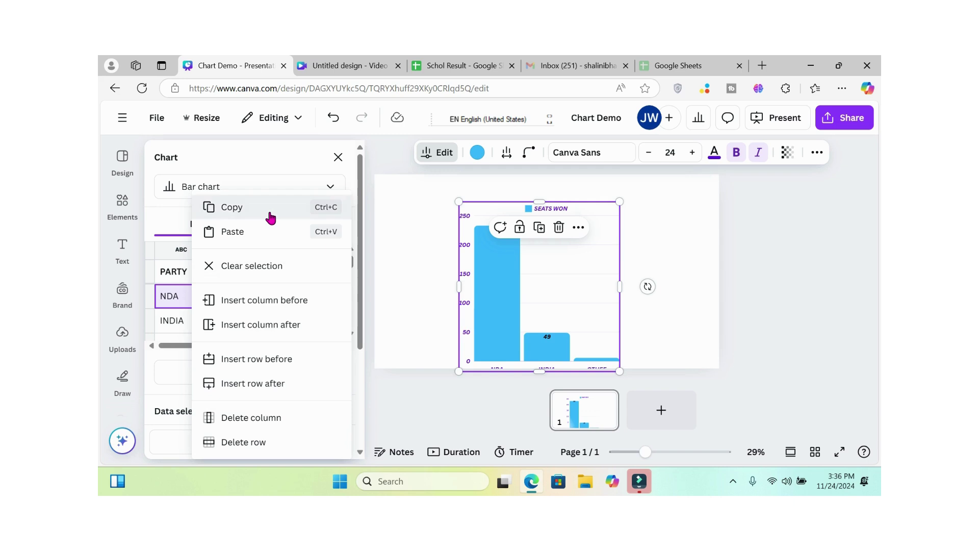
pyautogui.click(366, 216)
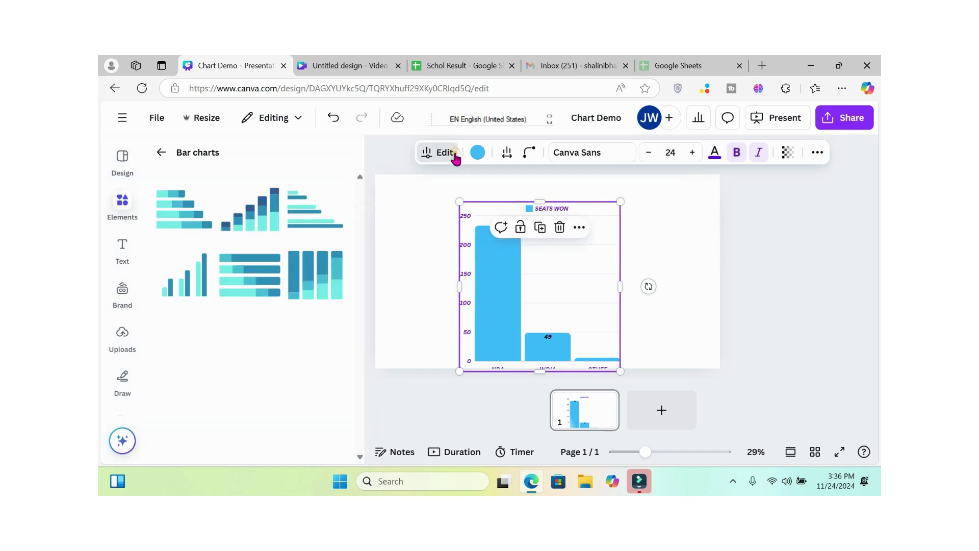
# Step: Reopen the bar chart's editing options and look through its clear, label, value and row-column swap settings
pyautogui.click(449, 153)
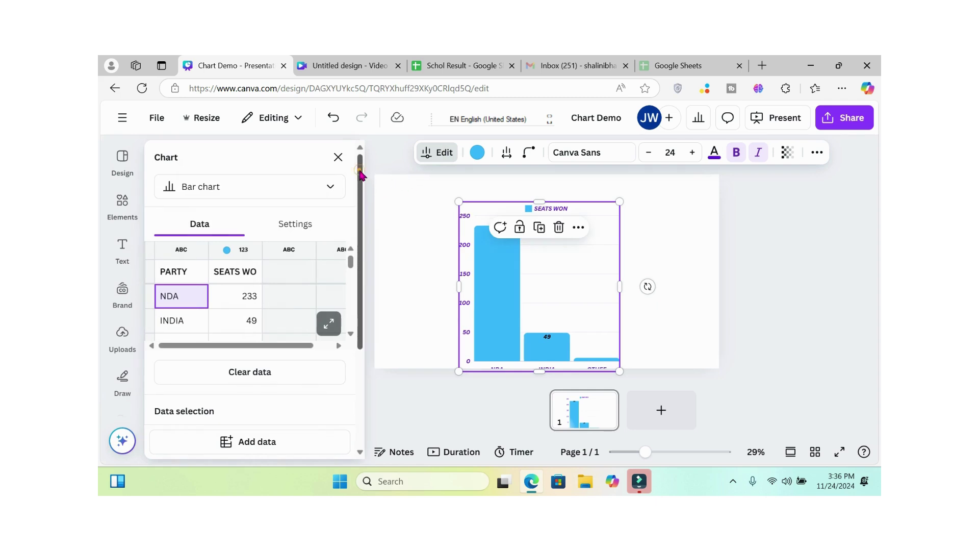
pyautogui.moveTo(360, 173); pyautogui.dragTo(357, 284)
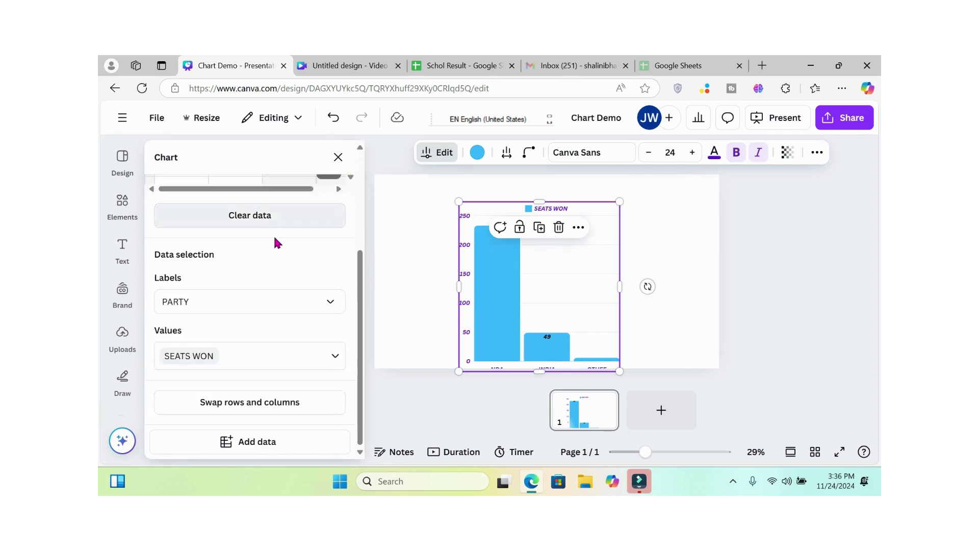
pyautogui.rightClick(356, 203)
pyautogui.click(349, 193)
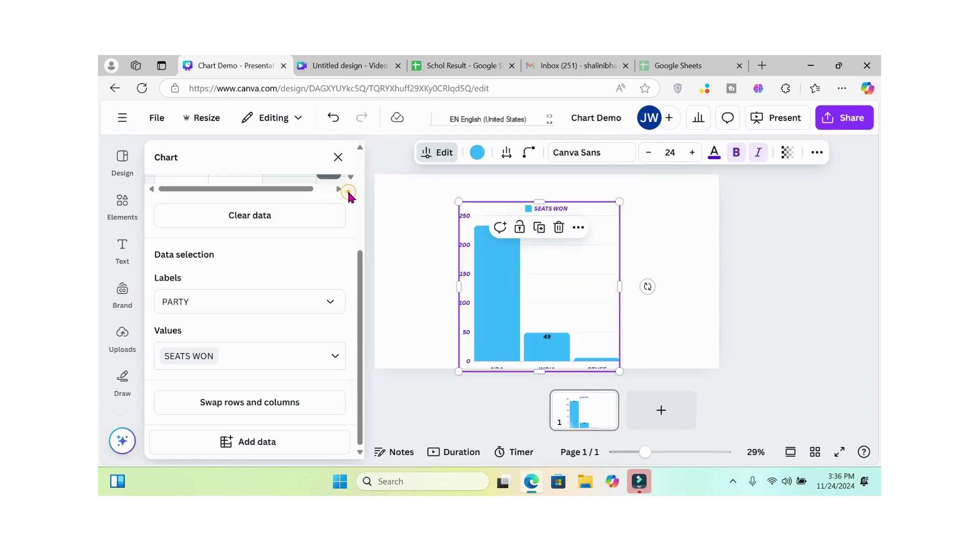
pyautogui.click(359, 191)
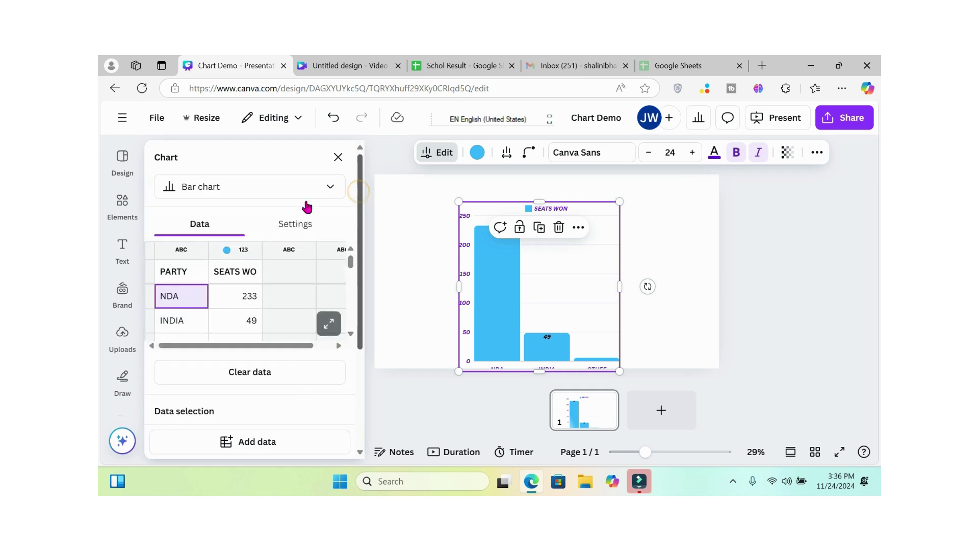
# Step: Switch to the Schol Result spreadsheet in Google Sheets and review the class results table against its SchoolResult named range
pyautogui.click(453, 64)
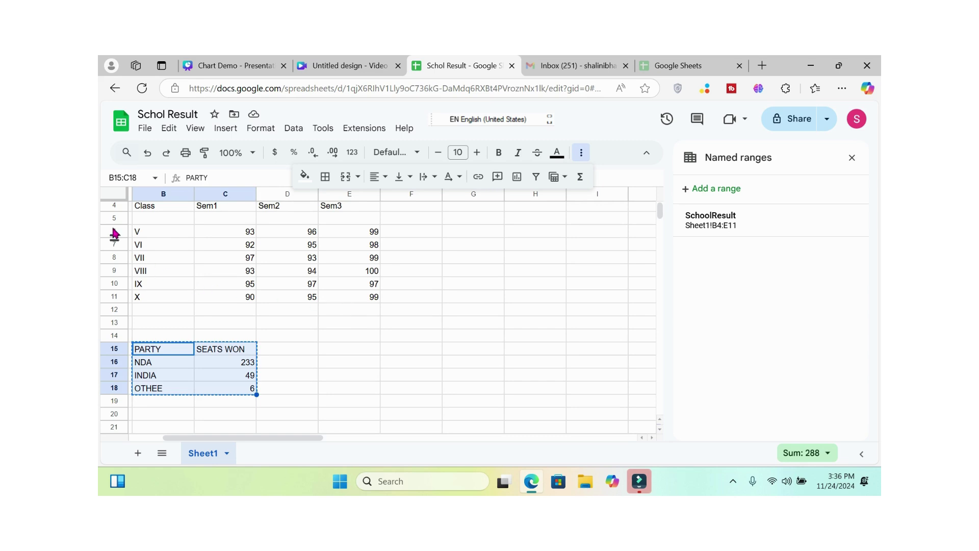
pyautogui.click(157, 212)
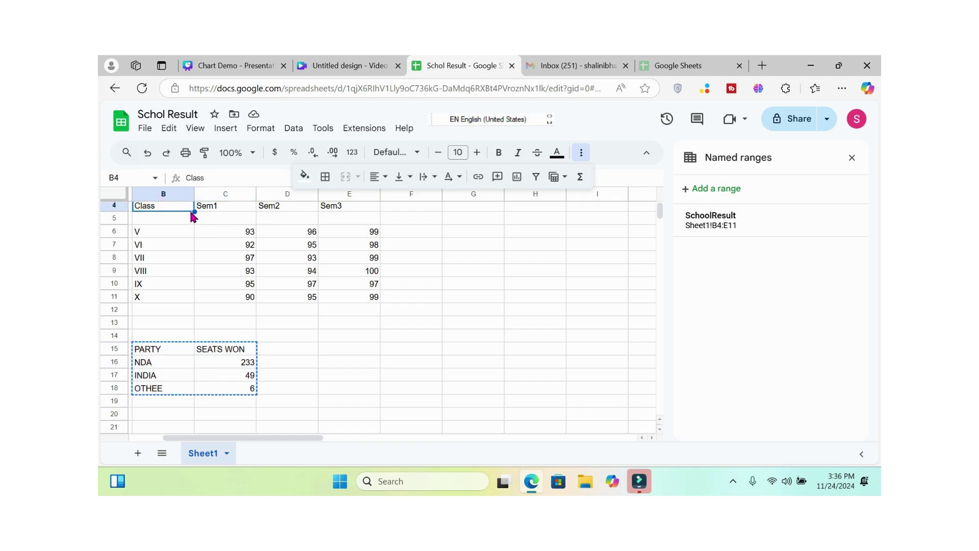
pyautogui.click(185, 233)
pyautogui.moveTo(182, 209); pyautogui.dragTo(334, 300)
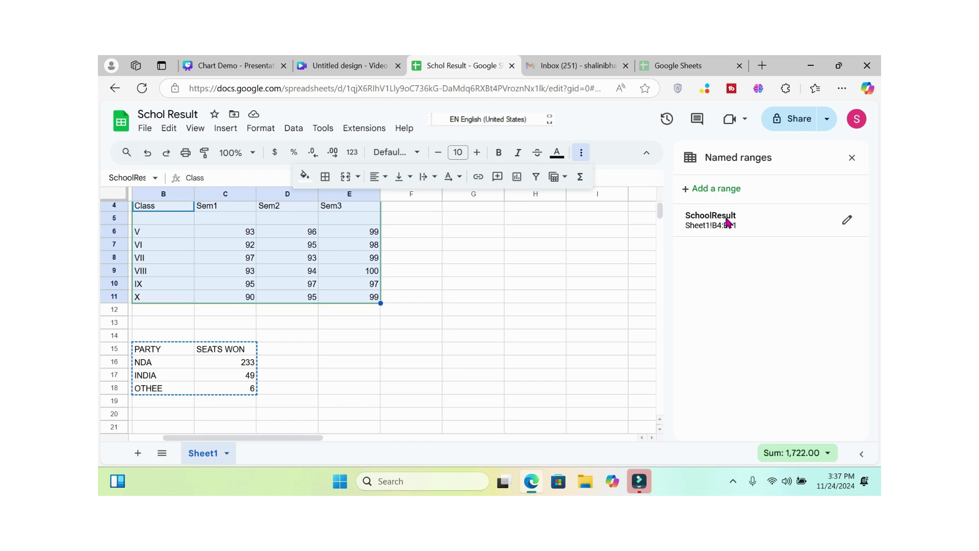
pyautogui.click(518, 295)
pyautogui.click(357, 341)
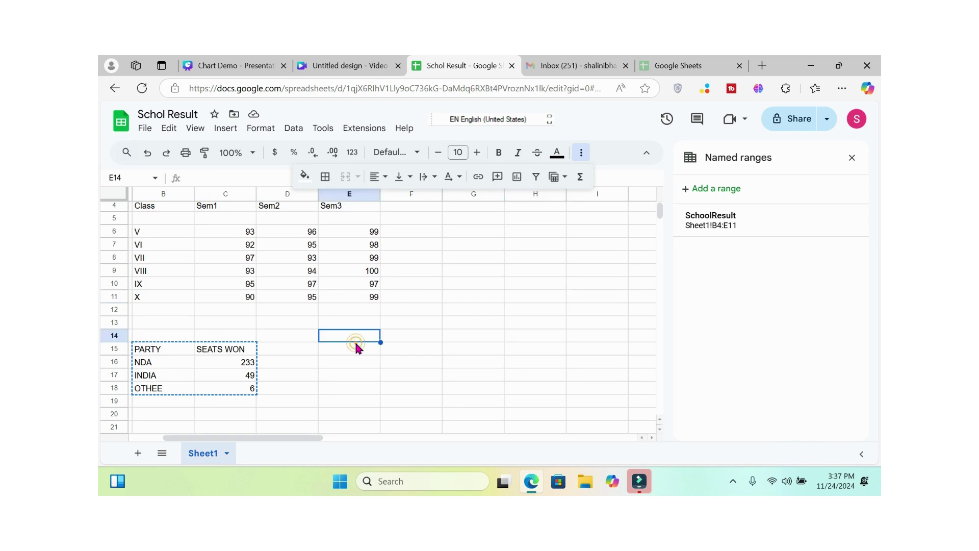
pyautogui.click(301, 402)
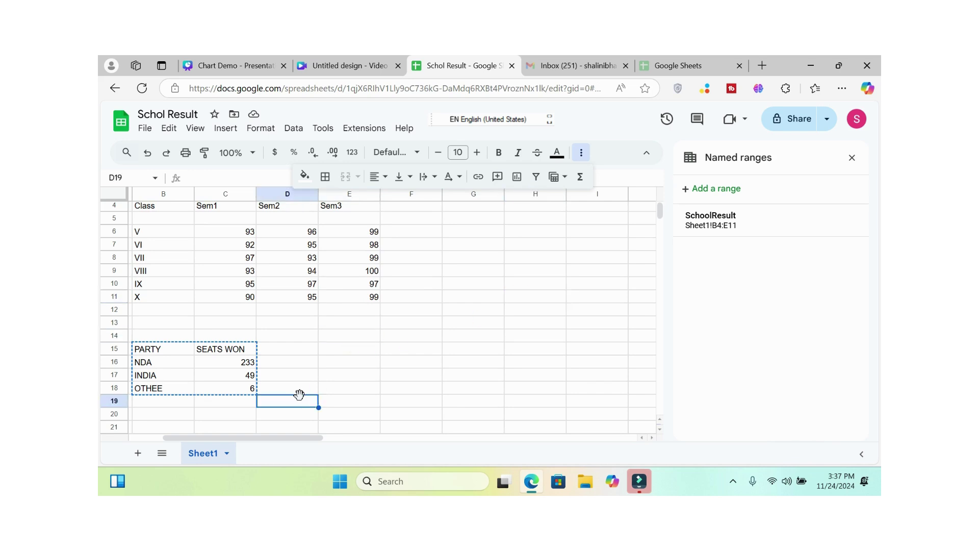
# Step: Add the named range PartyData for the party seats table in B15:C18, and check the cells covered by both named ranges
pyautogui.click(166, 346)
pyautogui.moveTo(198, 361); pyautogui.dragTo(242, 399)
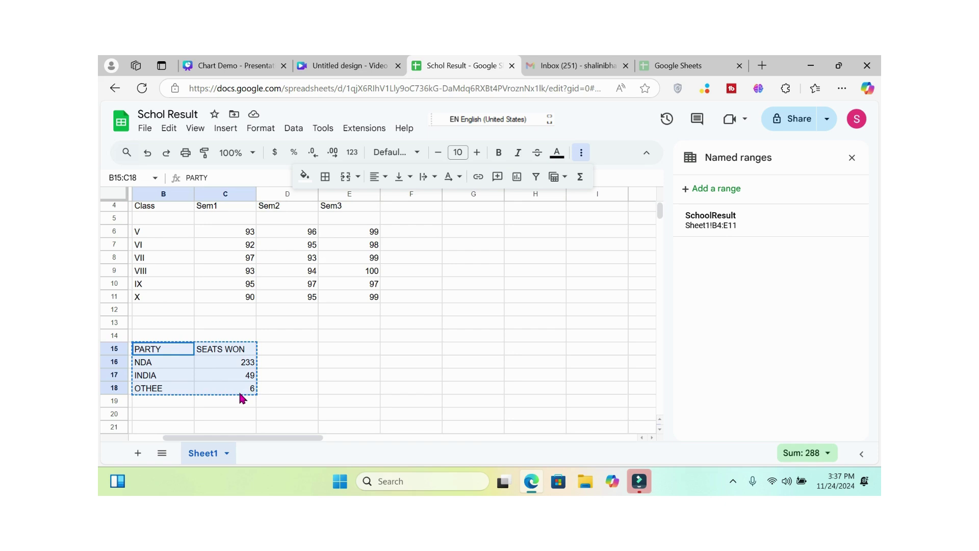
pyautogui.click(716, 190)
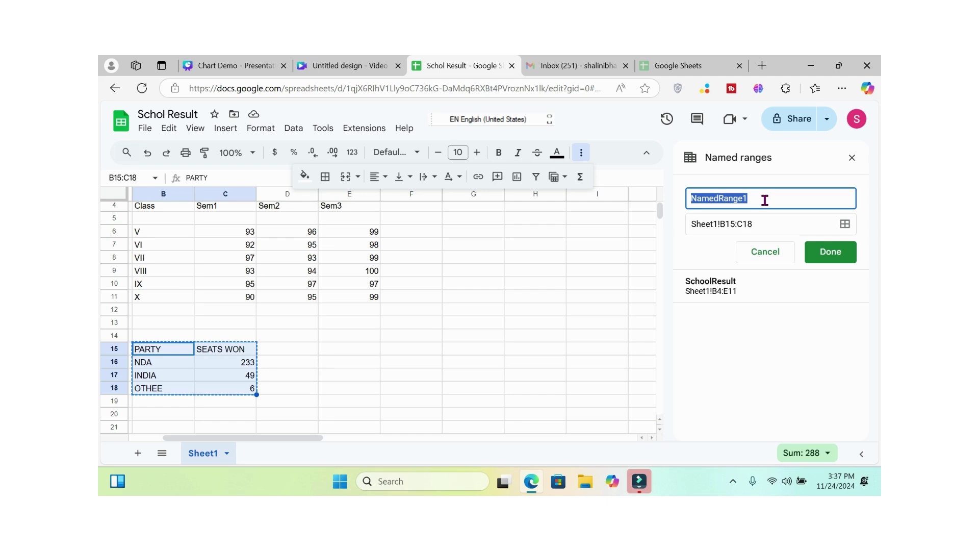
pyautogui.write('PartyData')
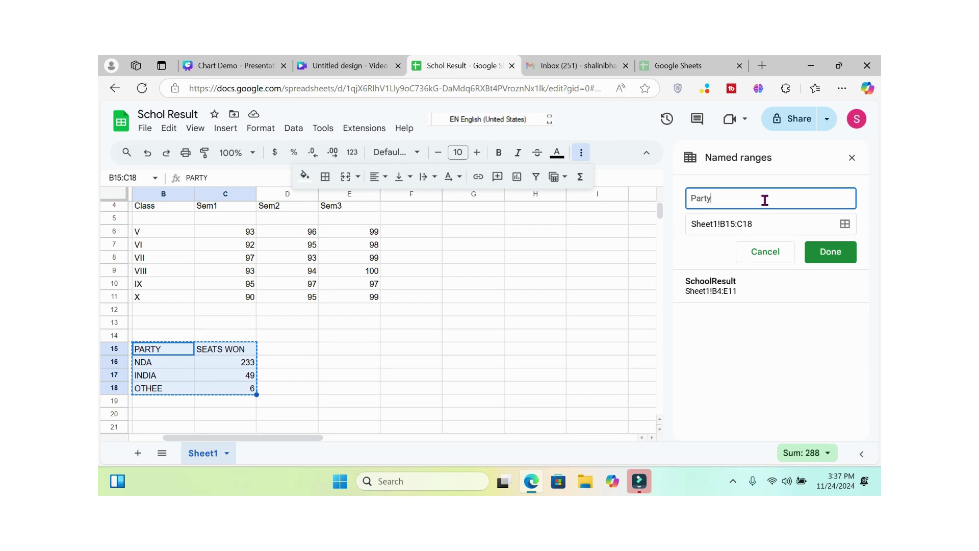
pyautogui.click(830, 252)
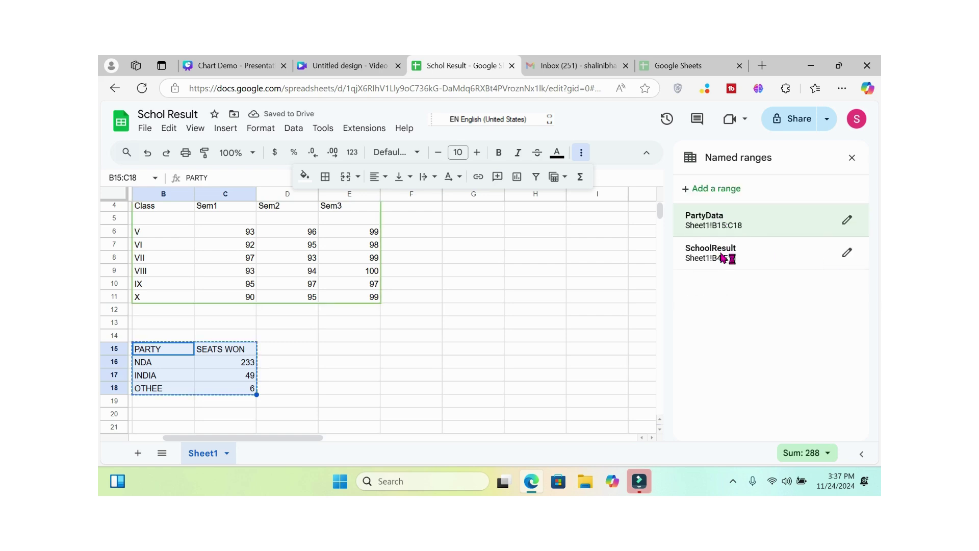
pyautogui.click(724, 258)
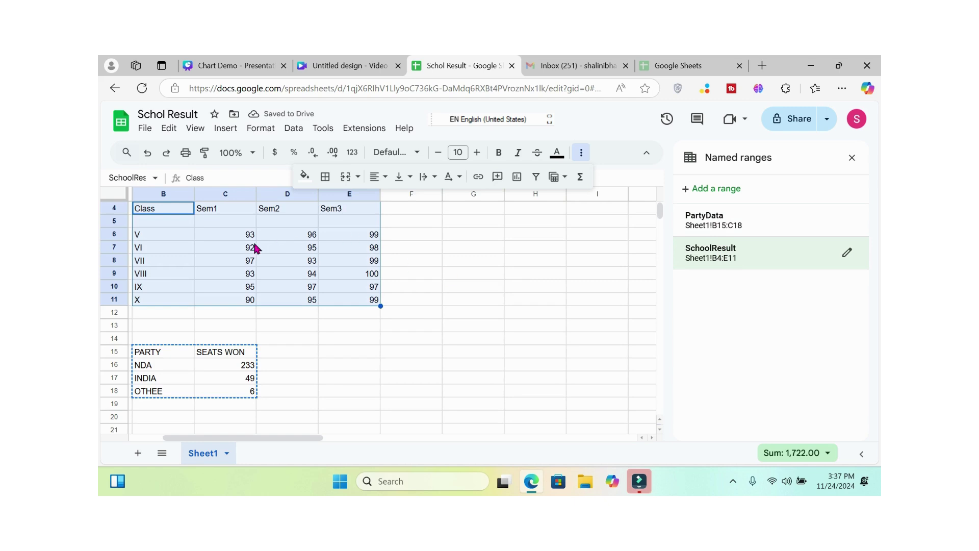
pyautogui.click(704, 221)
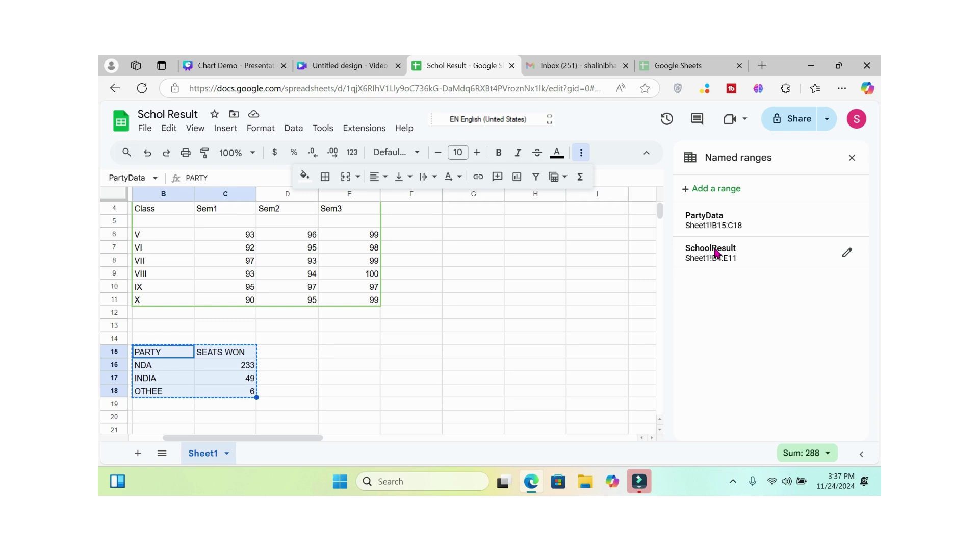
# Step: Switch back to the Chart Demo presentation in Canva and clear all data from the bar chart
pyautogui.click(252, 66)
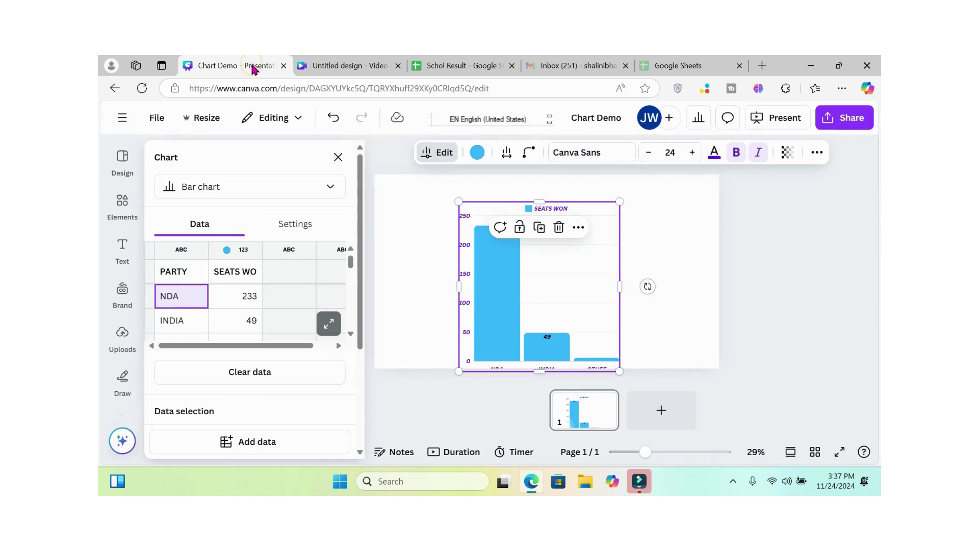
pyautogui.moveTo(358, 173); pyautogui.dragTo(357, 230)
pyautogui.click(266, 274)
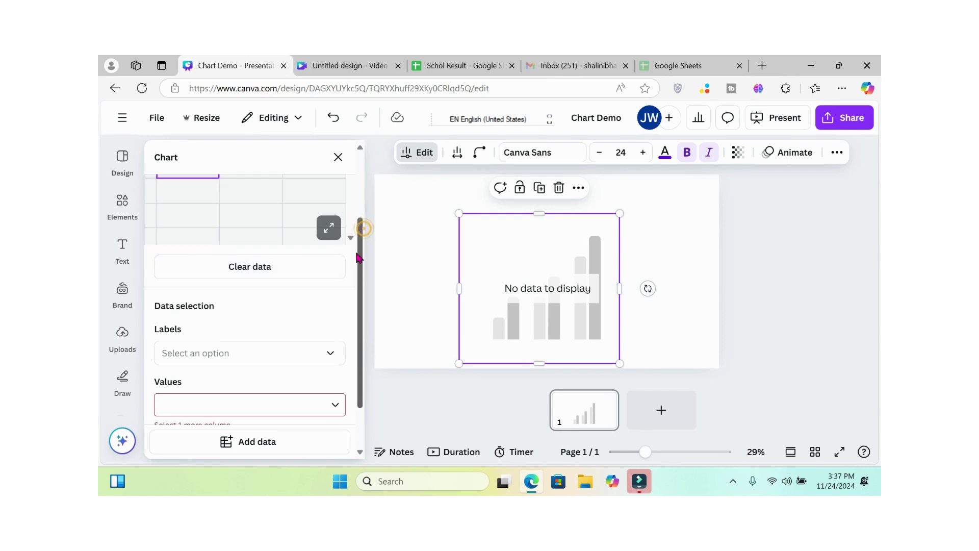
# Step: Choose the Schol Result file from Google Sheets as the chart's new data source, keeping Sheet1 as the sheet
pyautogui.moveTo(363, 226); pyautogui.dragTo(372, 345)
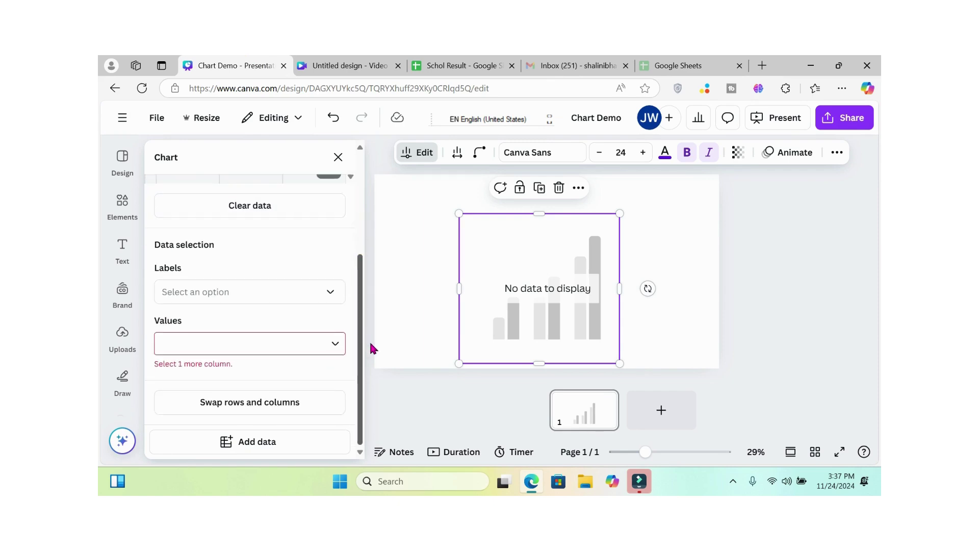
pyautogui.click(251, 443)
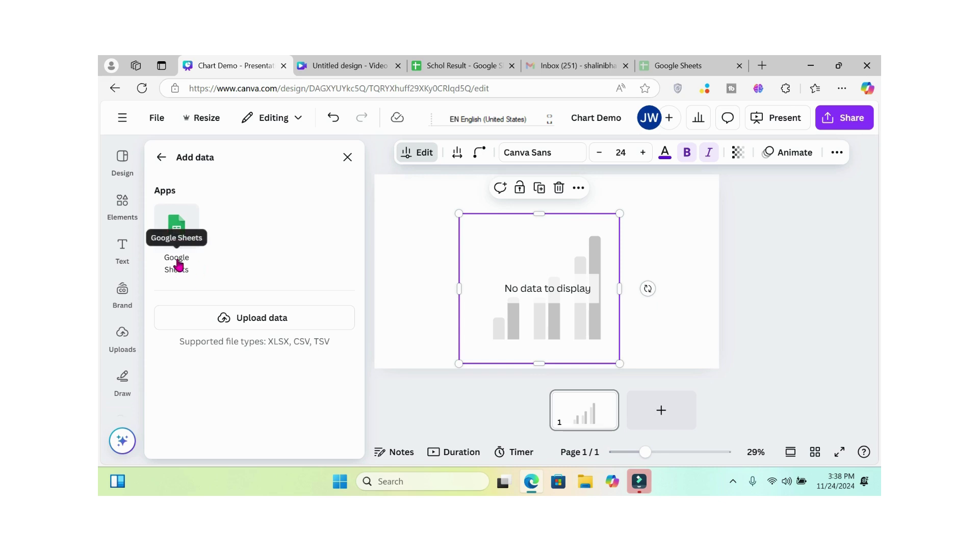
pyautogui.click(185, 224)
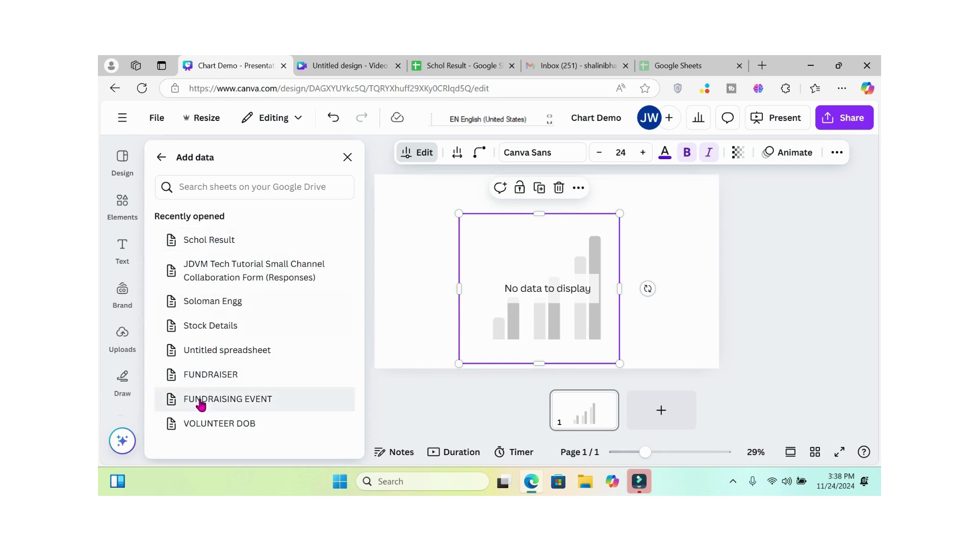
pyautogui.click(222, 244)
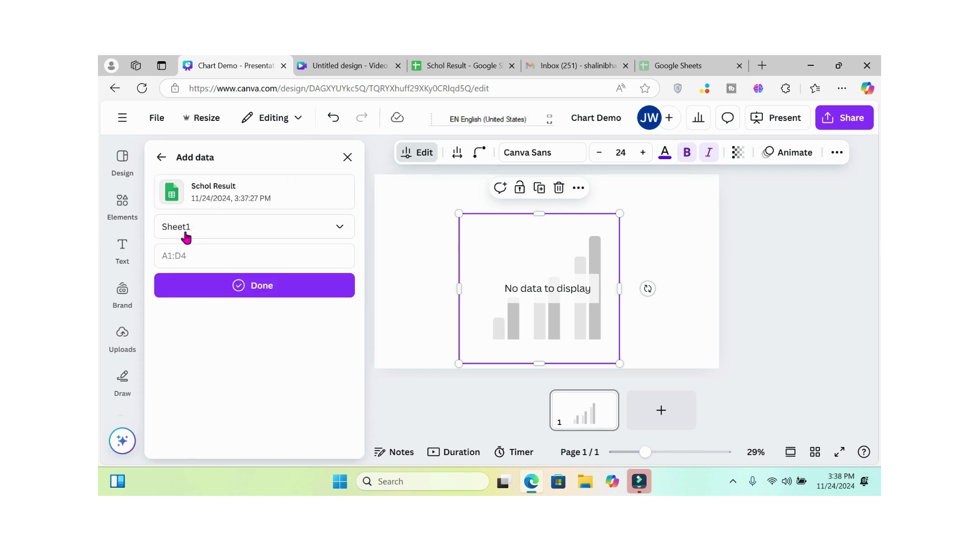
pyautogui.click(334, 232)
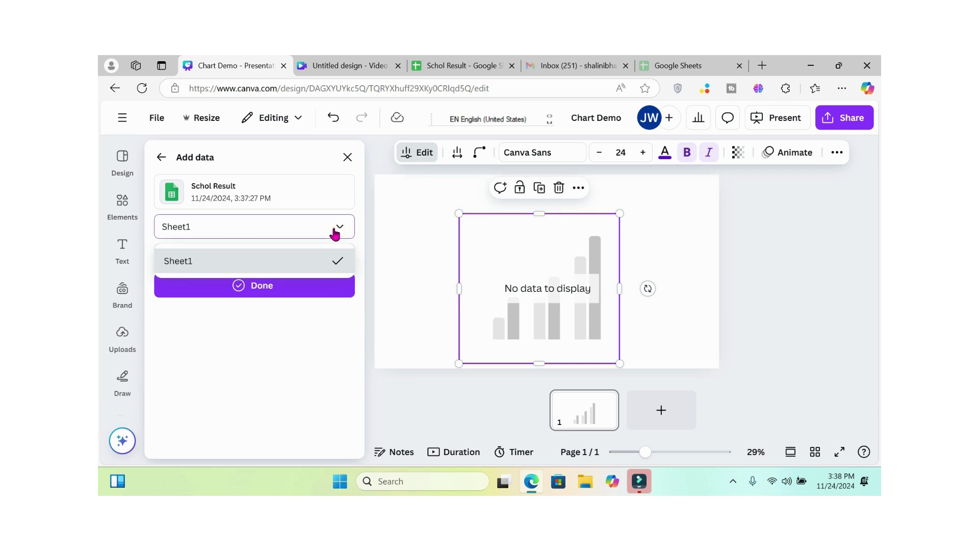
pyautogui.click(335, 232)
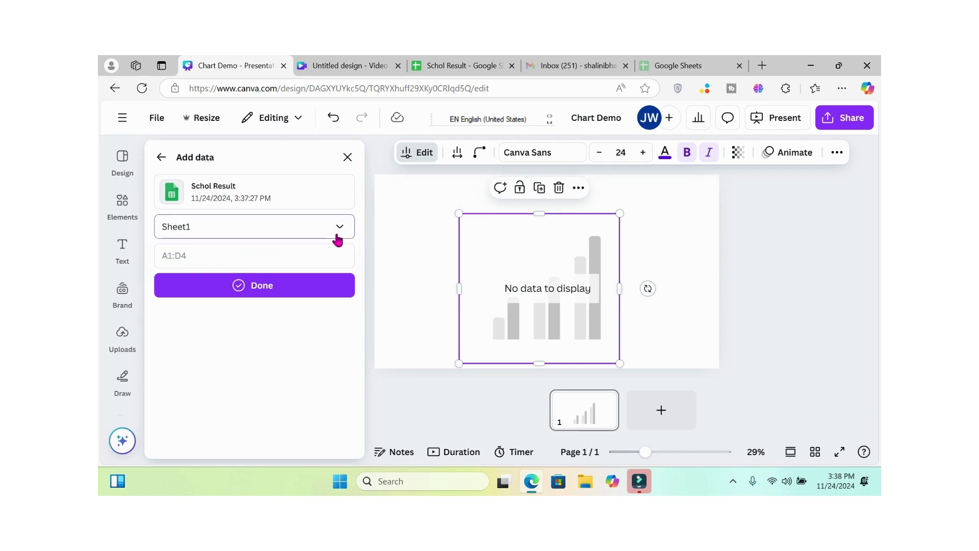
pyautogui.click(336, 236)
pyautogui.click(337, 238)
pyautogui.click(338, 238)
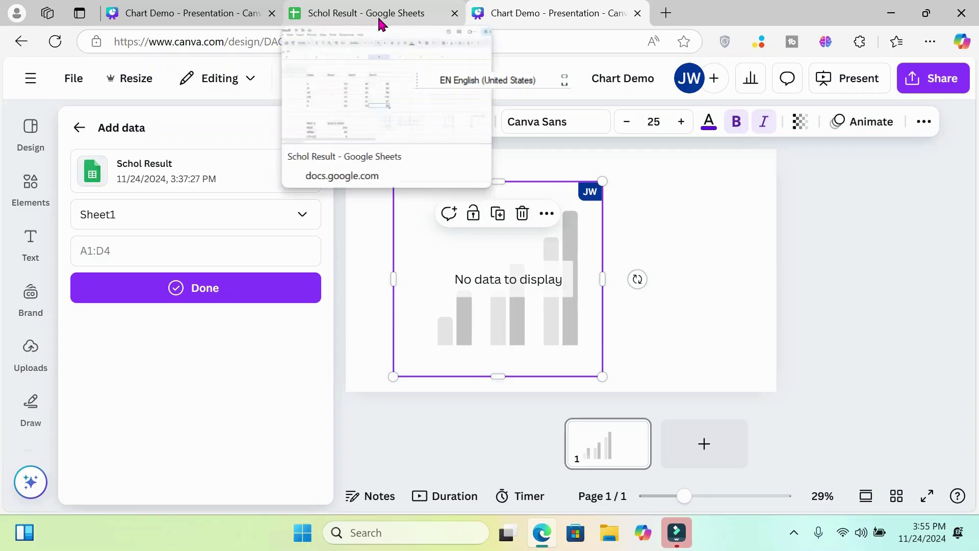
# Step: Switch to the Schol Result spreadsheet in Google Sheets and select the named range SchoolResult to check its cells
pyautogui.click(380, 14)
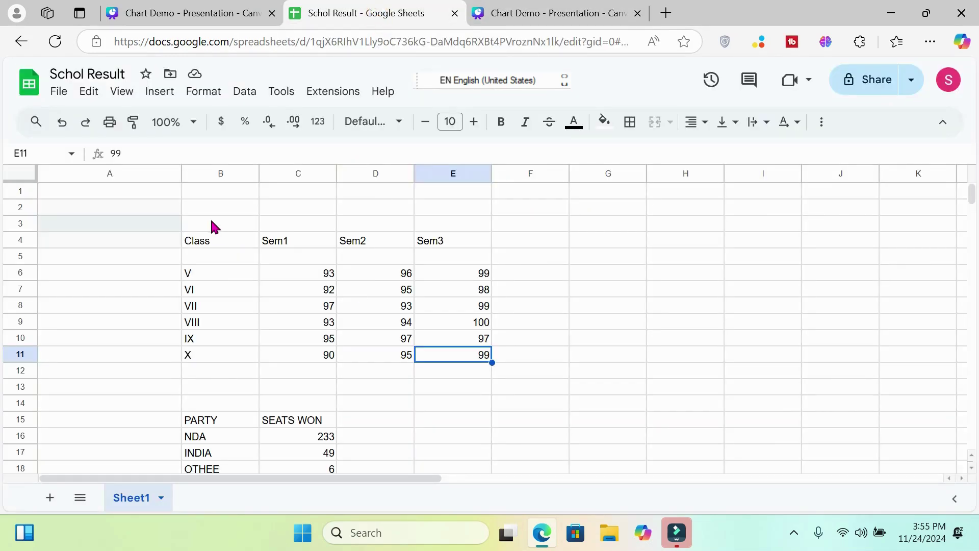
pyautogui.click(211, 245)
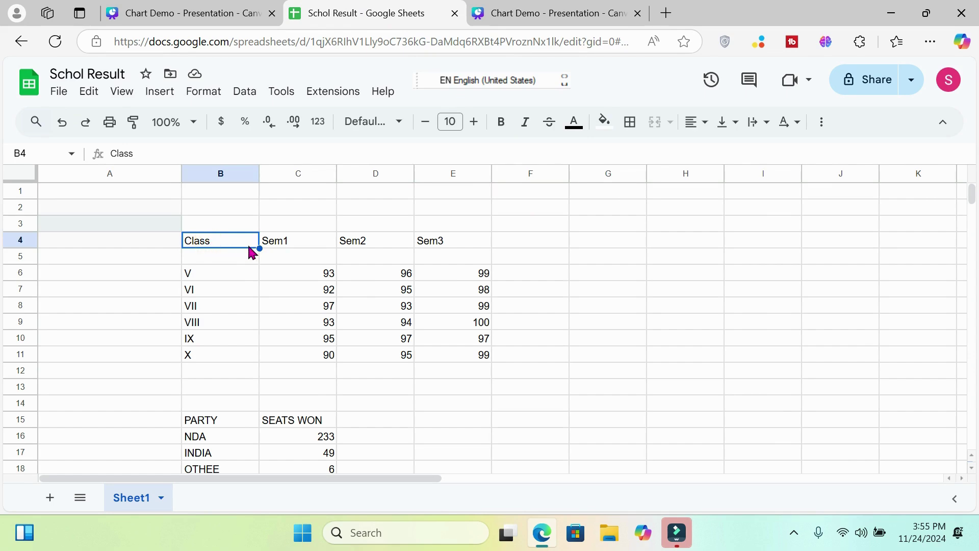
pyautogui.click(70, 155)
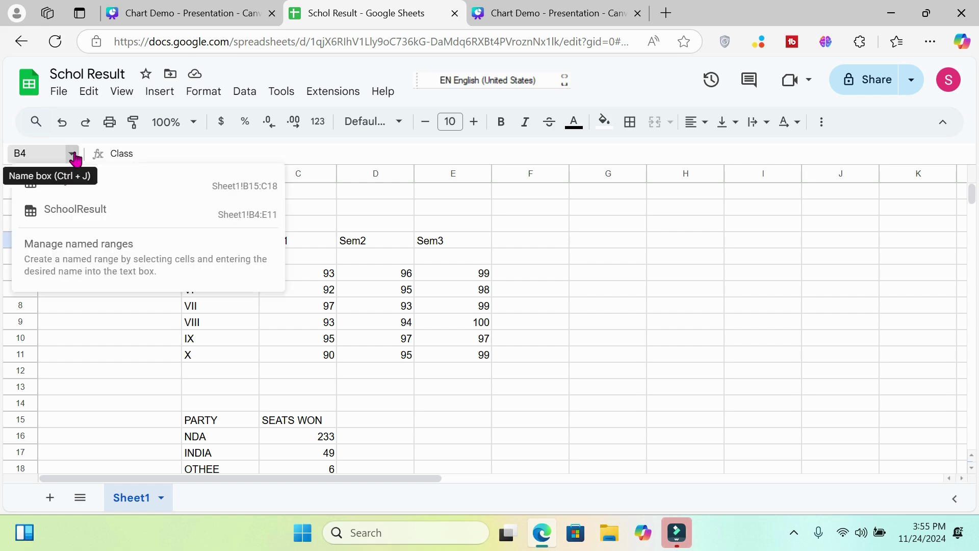
pyautogui.click(75, 211)
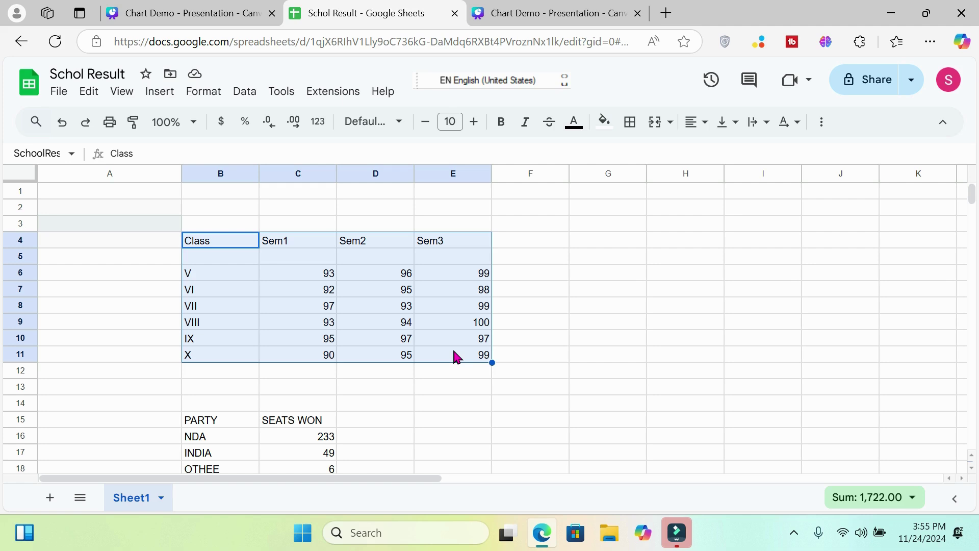
# Step: Switch back to the Canva Chart Demo tab showing the Schol Result import and load the Sheet1 range b4:e11 into the bar chart
pyautogui.click(237, 8)
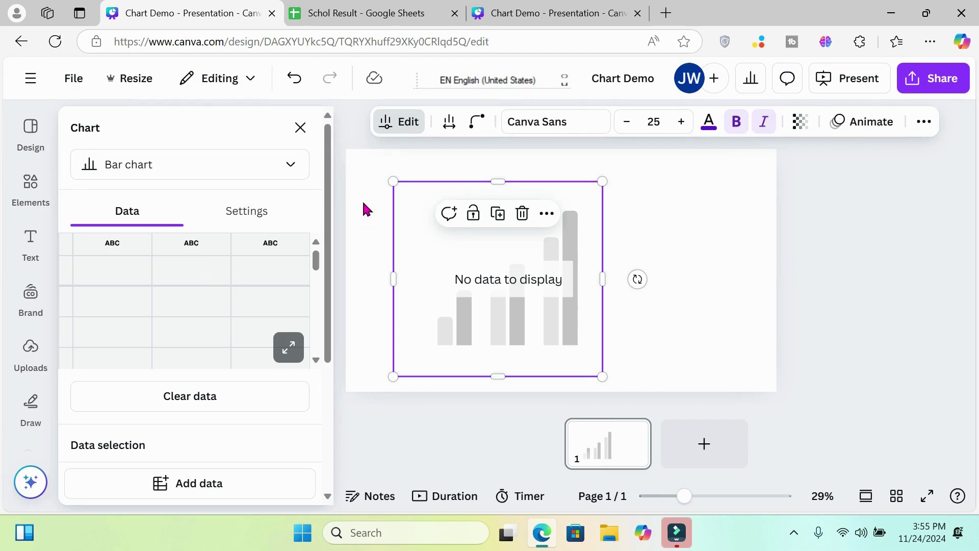
pyautogui.click(584, 9)
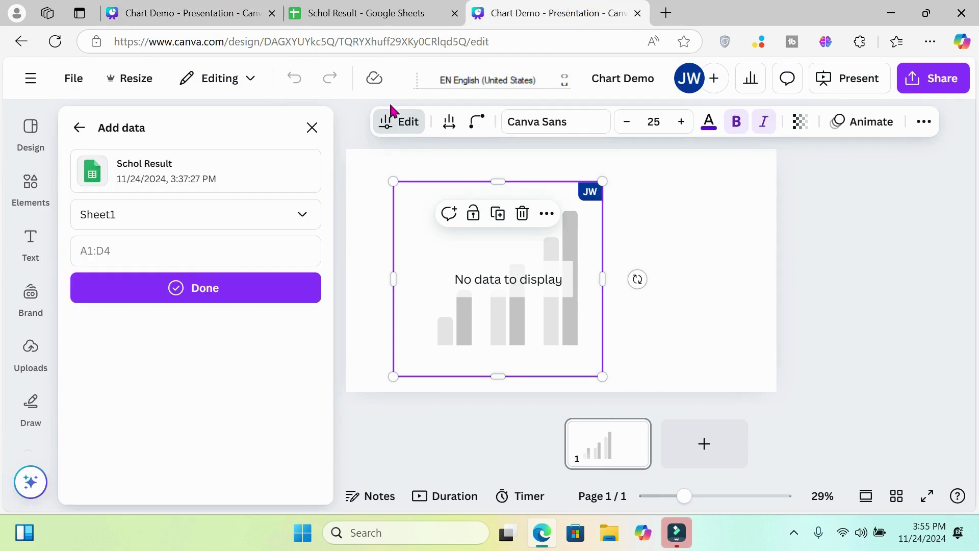
pyautogui.click(128, 251)
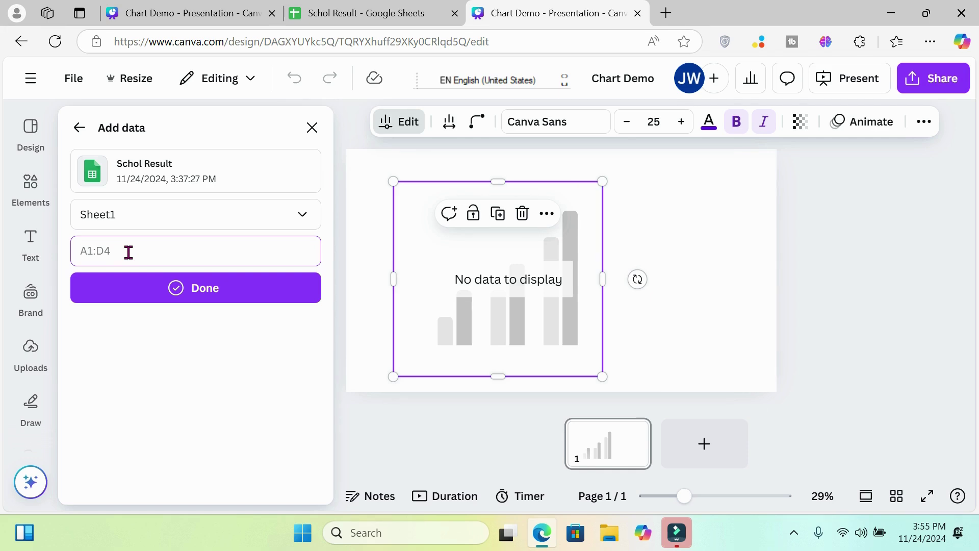
pyautogui.write('b4:')
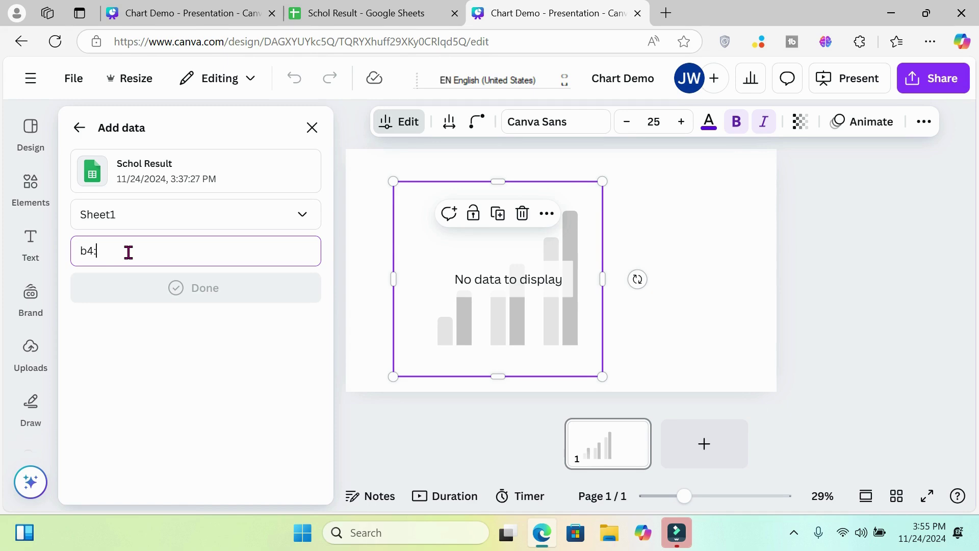
pyautogui.write('e11')
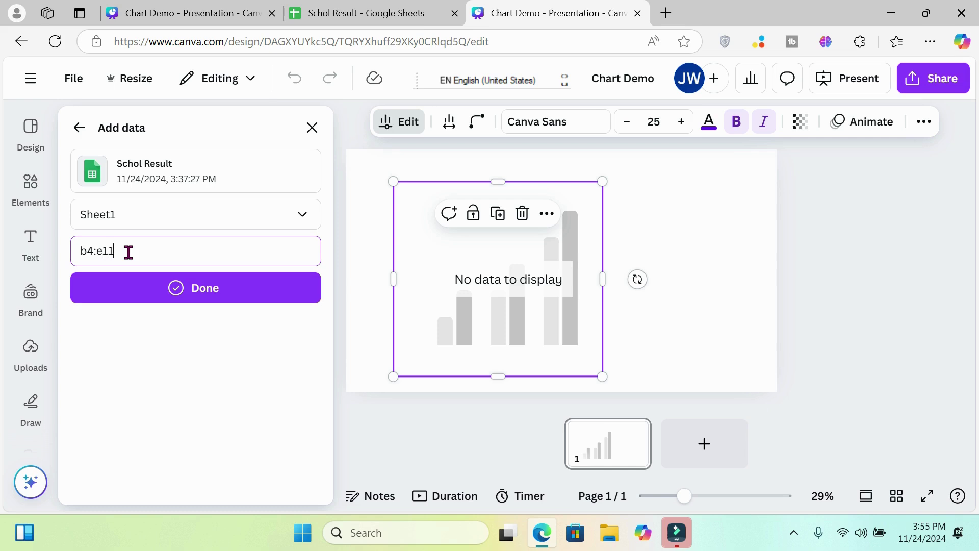
pyautogui.click(196, 289)
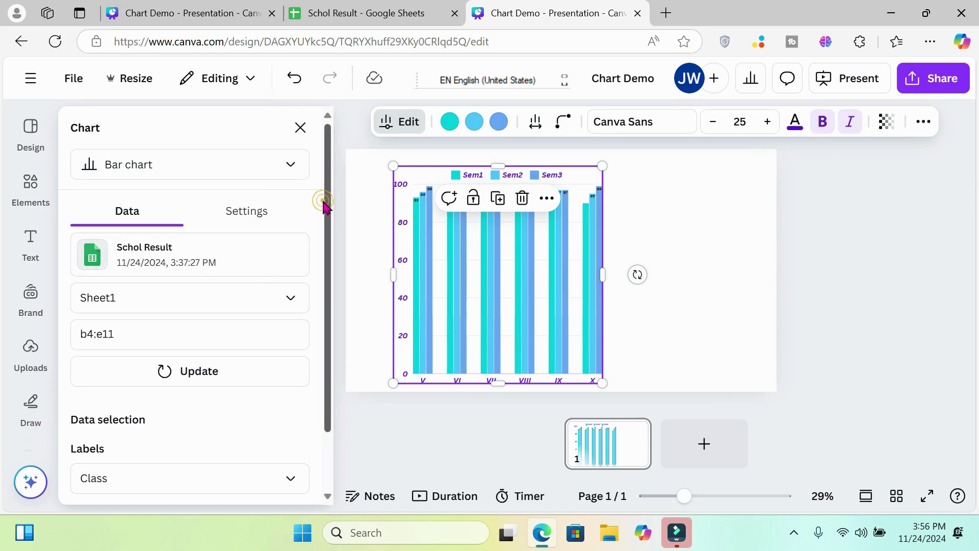
# Step: Widen the bar chart toward the page's right edge and check the semester values on its bars
pyautogui.moveTo(324, 201); pyautogui.dragTo(328, 314)
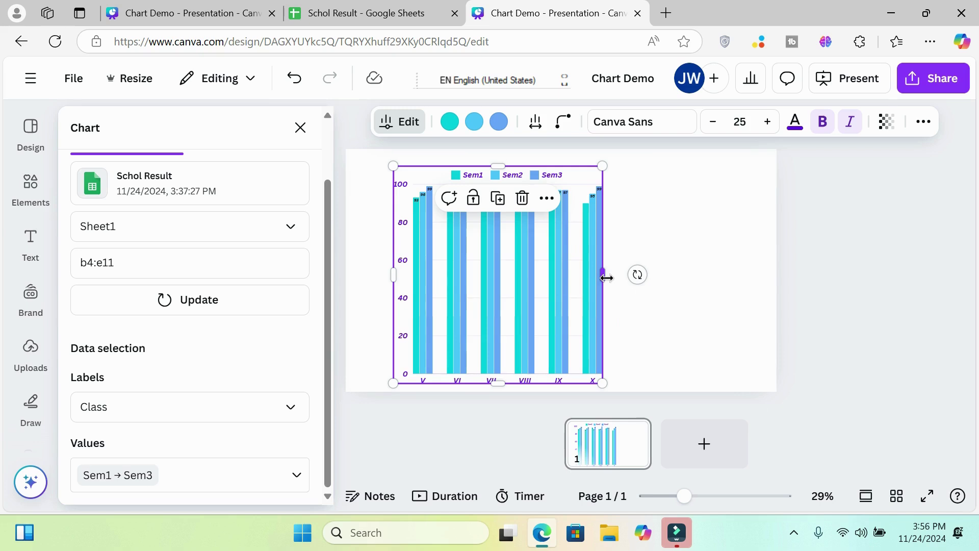
pyautogui.moveTo(607, 277); pyautogui.dragTo(764, 311)
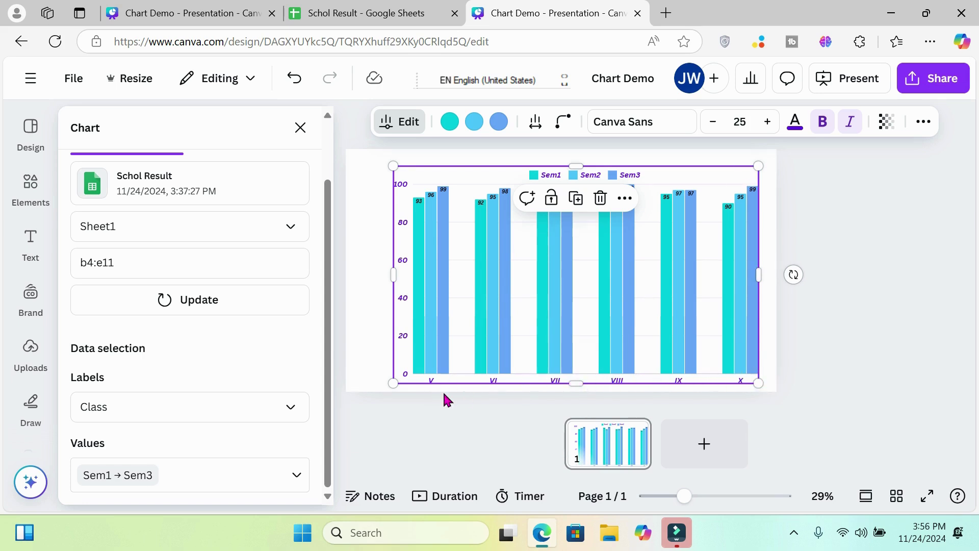
pyautogui.moveTo(442, 247)
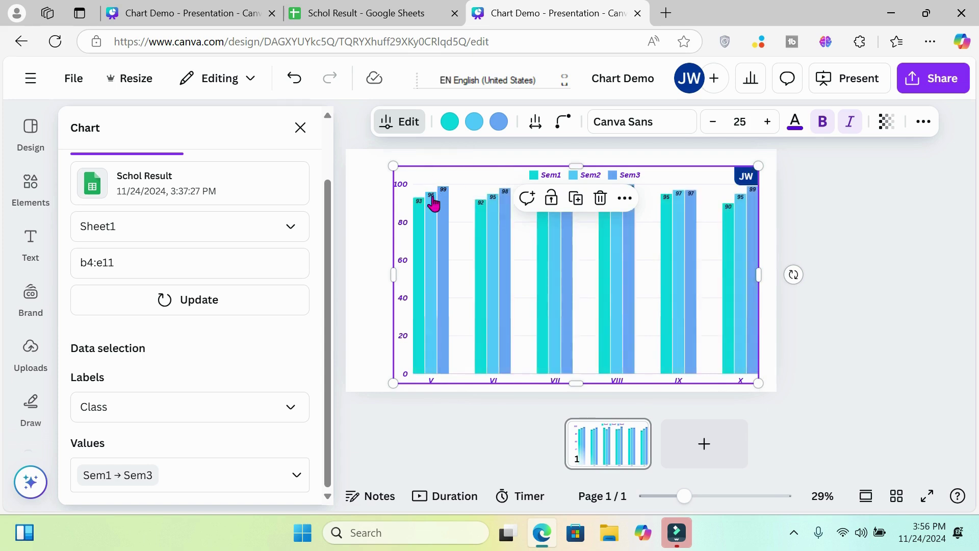
pyautogui.moveTo(439, 213)
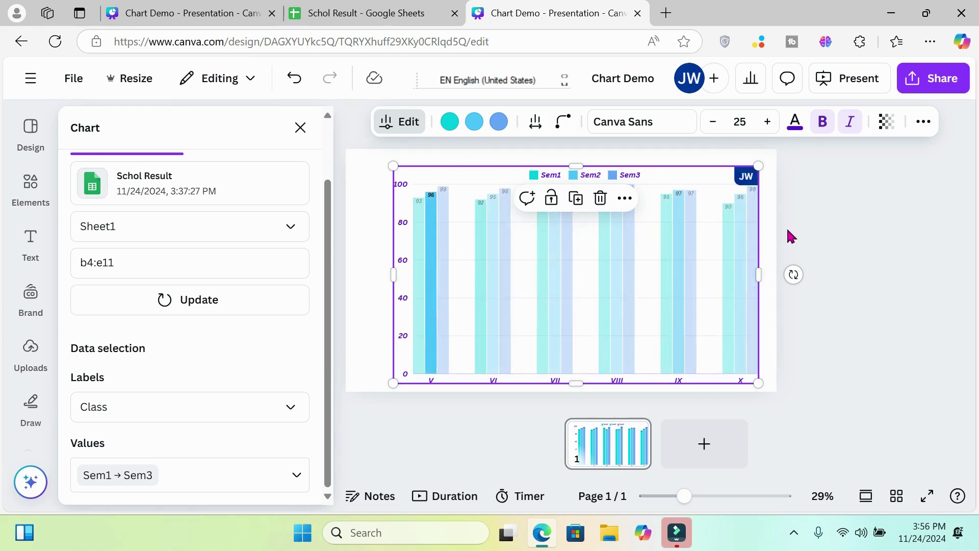
pyautogui.moveTo(415, 265)
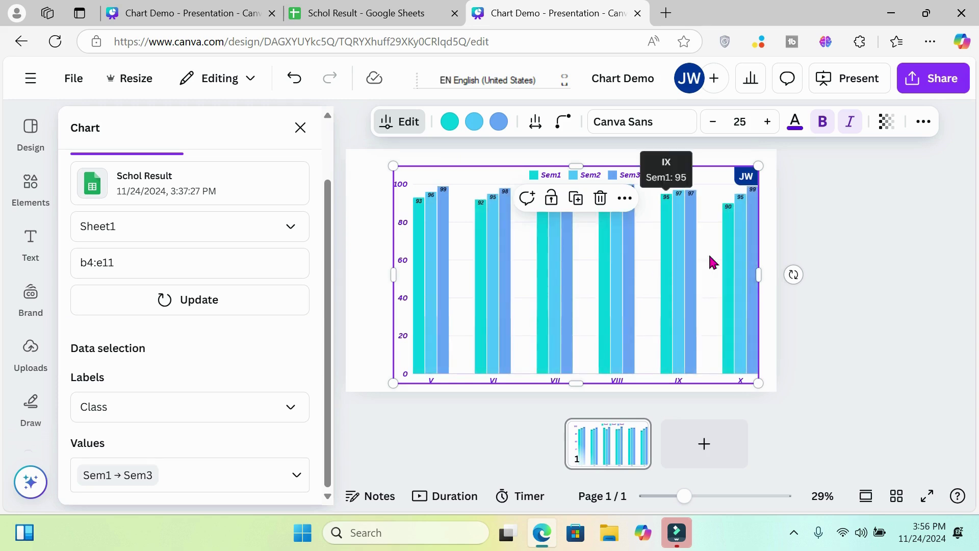
# Step: Recolor the Sem2 bars with the Brand Kit's dark brown and the Sem3 bars with the default solid green
pyautogui.click(449, 123)
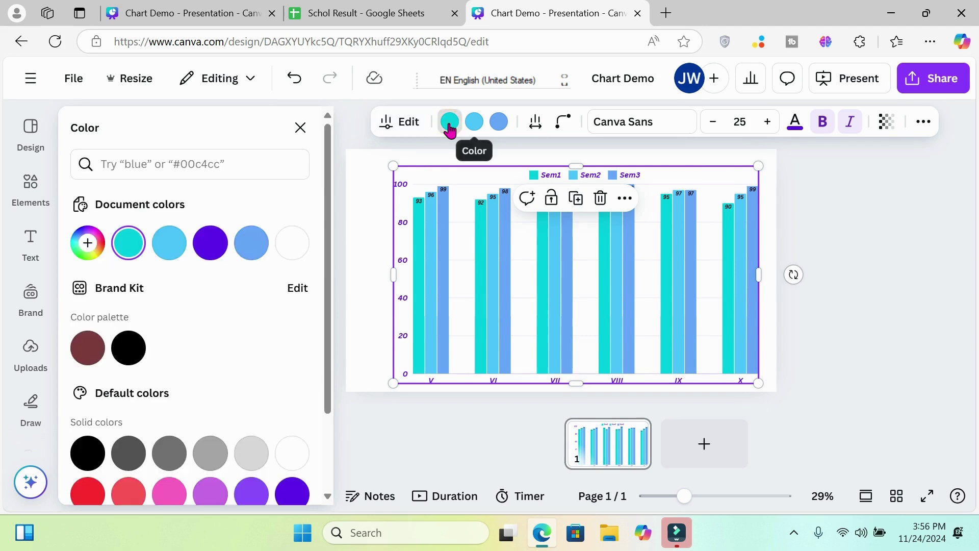
pyautogui.click(474, 123)
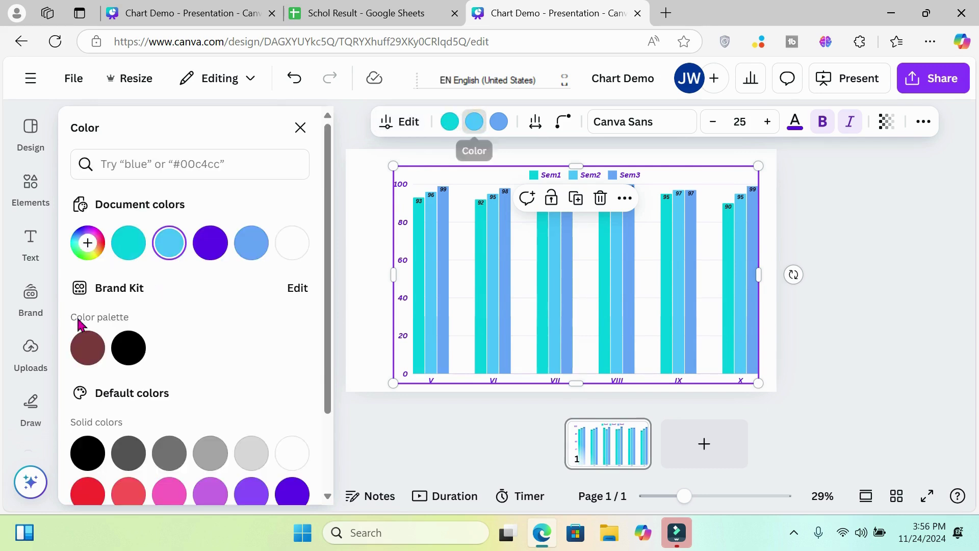
pyautogui.click(87, 348)
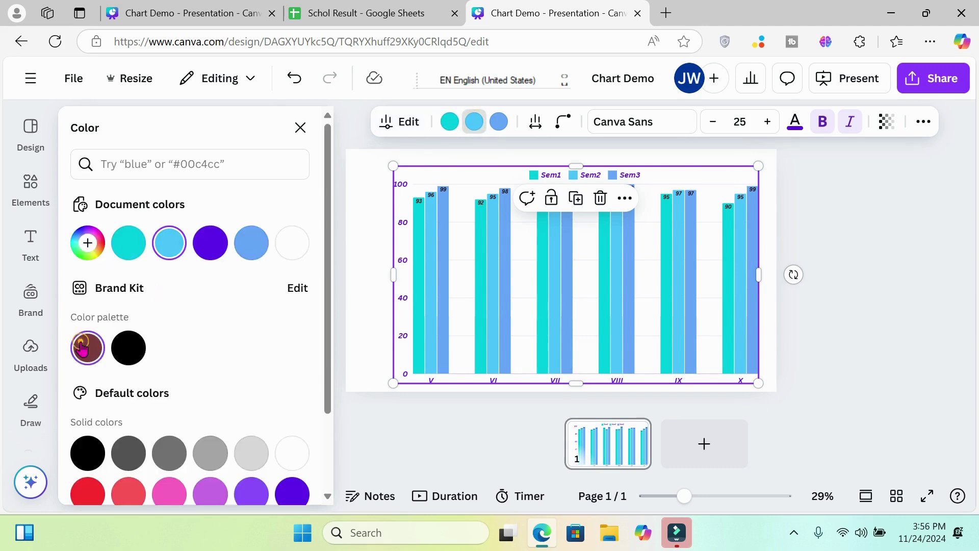
pyautogui.click(501, 127)
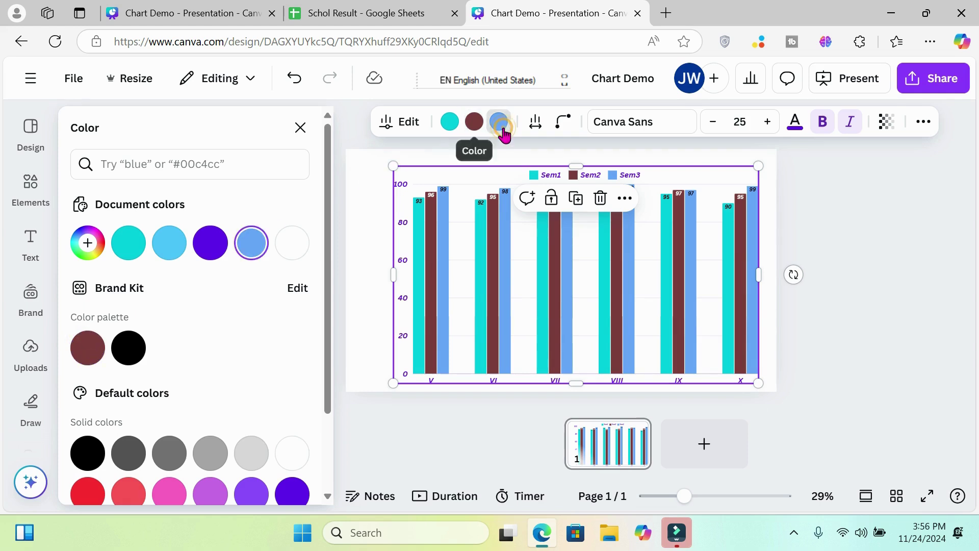
pyautogui.scroll(-2, 313, 263)
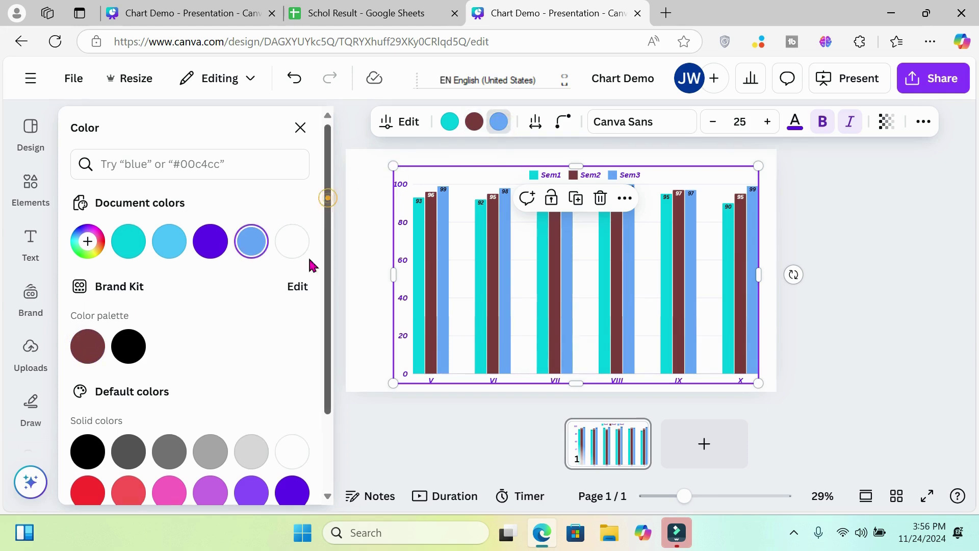
pyautogui.click(87, 474)
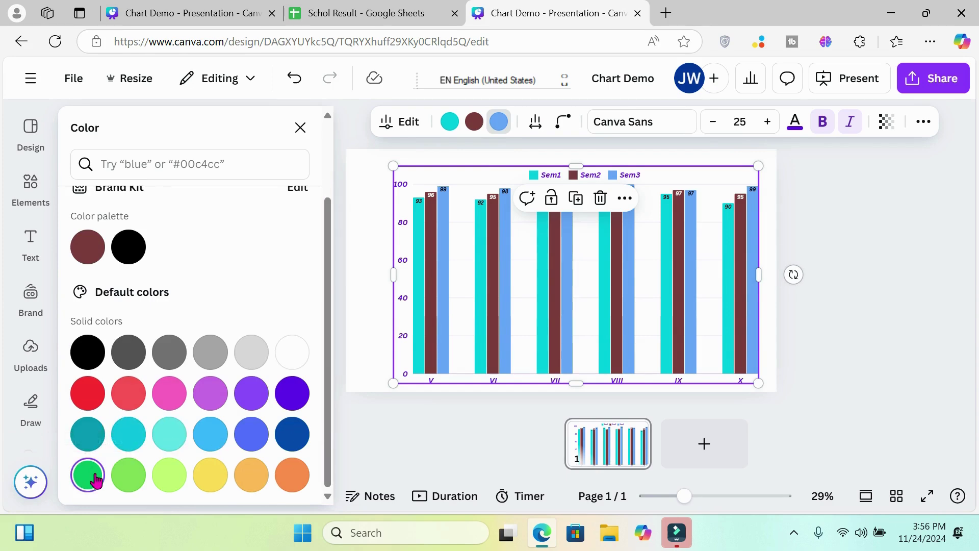
# Step: Set the roundness of the chart's bars to 100 and deselect the chart
pyautogui.click(564, 122)
pyautogui.moveTo(511, 189); pyautogui.dragTo(603, 200)
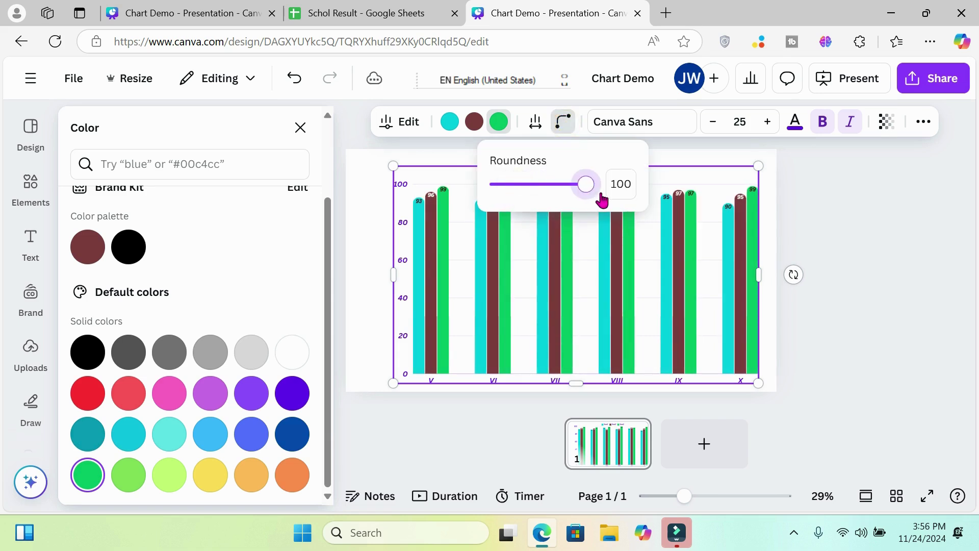
pyautogui.click(375, 201)
pyautogui.click(375, 201)
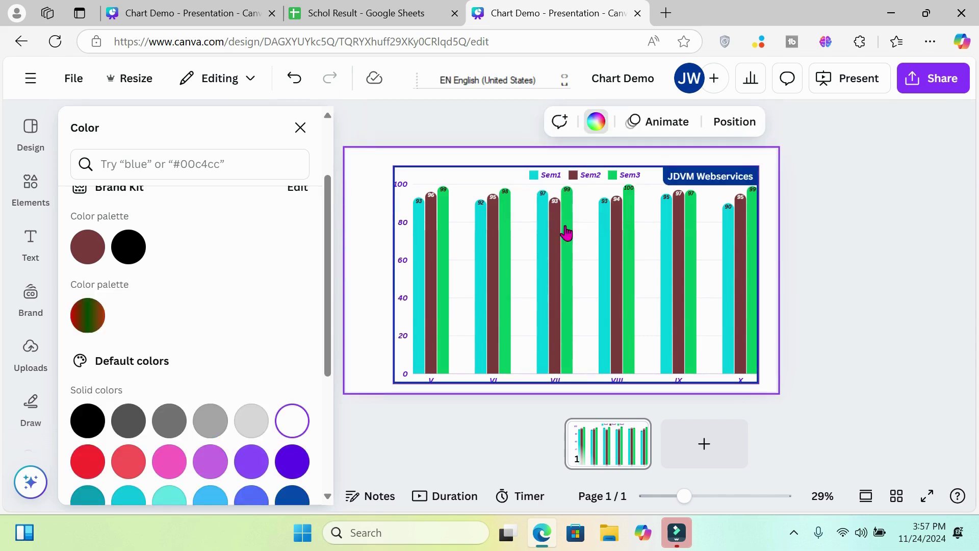
# Step: Move the chart slightly left and up to sit more centrally on the page, and close the color options
pyautogui.moveTo(658, 221); pyautogui.dragTo(638, 227)
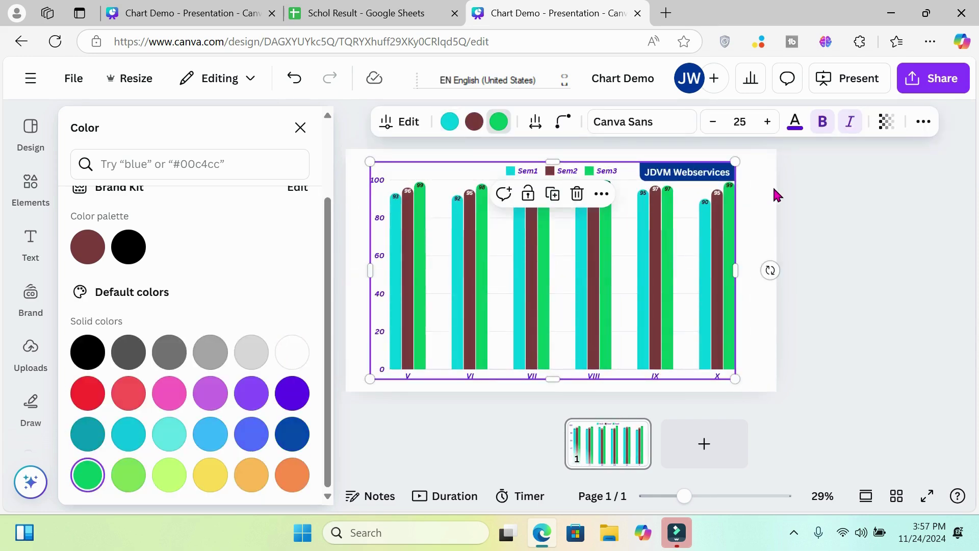
pyautogui.click(774, 189)
pyautogui.click(307, 128)
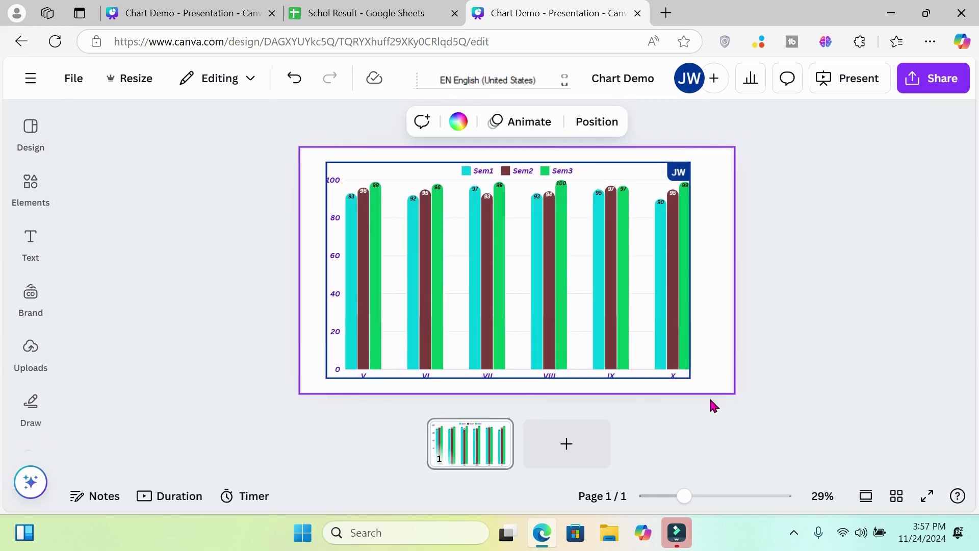
# Step: Look over the design's presenting options and its sharing options, and close them without applying any
pyautogui.click(424, 239)
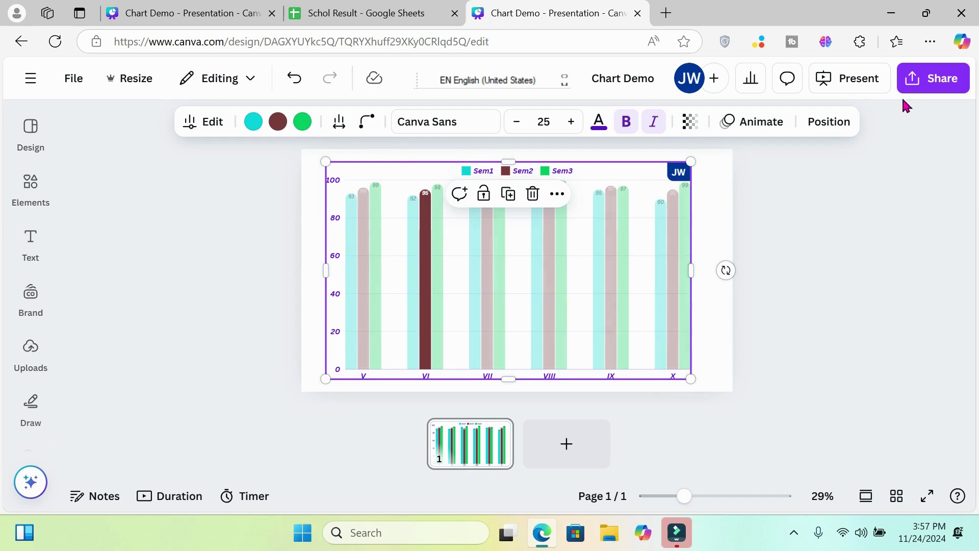
pyautogui.click(873, 81)
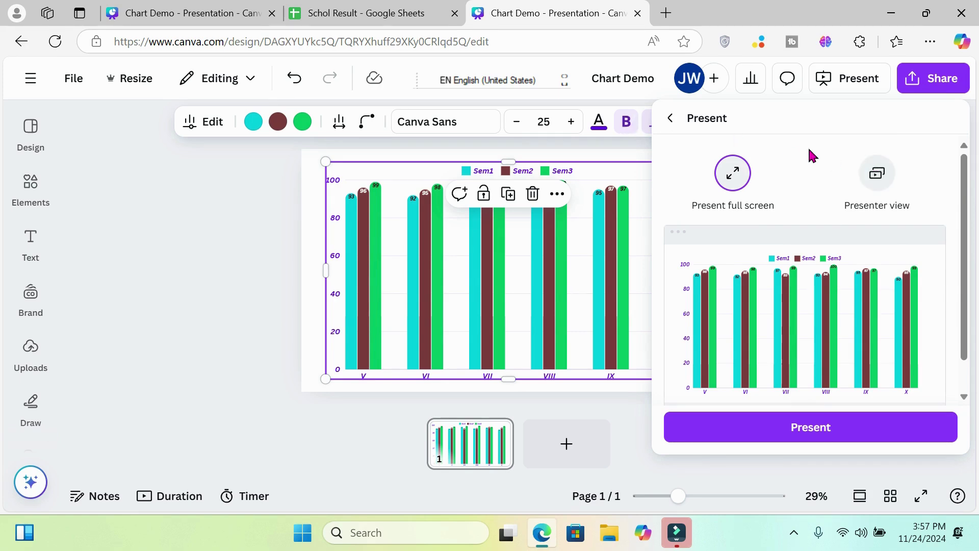
pyautogui.click(191, 178)
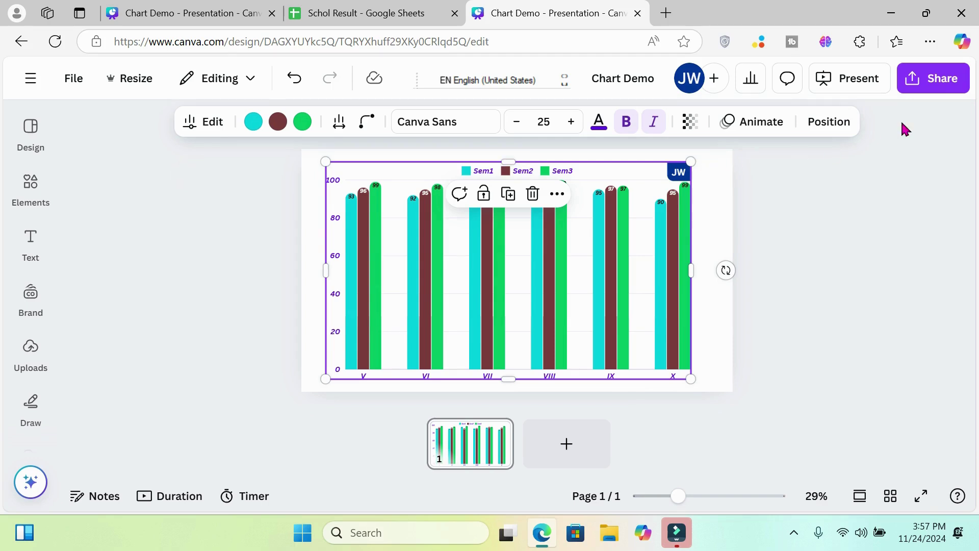
pyautogui.click(945, 88)
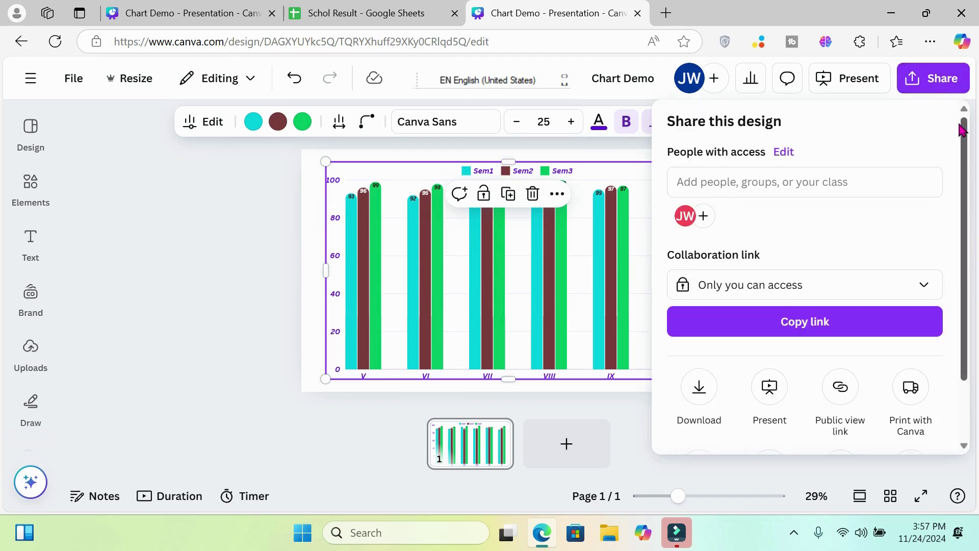
pyautogui.moveTo(960, 127); pyautogui.dragTo(953, 172)
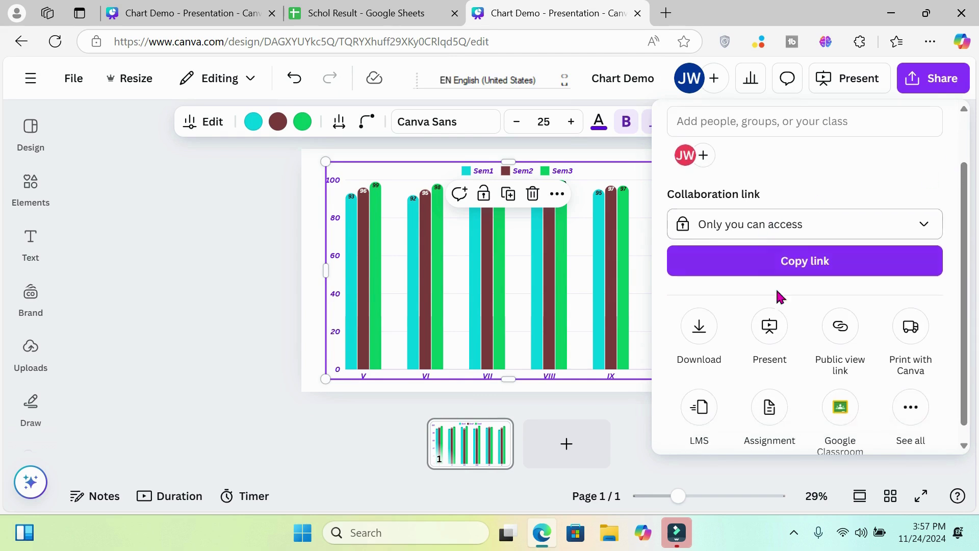
pyautogui.click(244, 218)
pyautogui.click(792, 227)
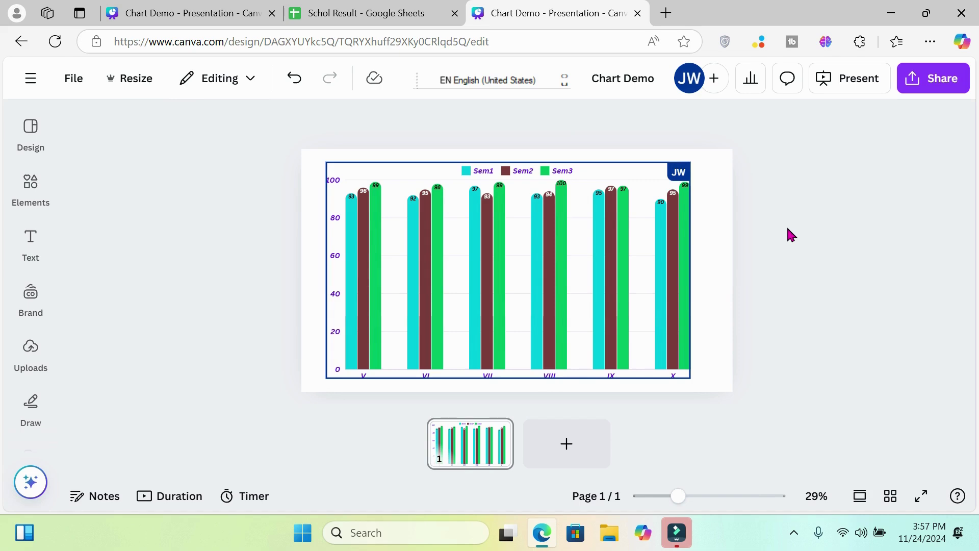
# Step: Open the bar chart's settings to view its text, data label and element options
pyautogui.click(563, 218)
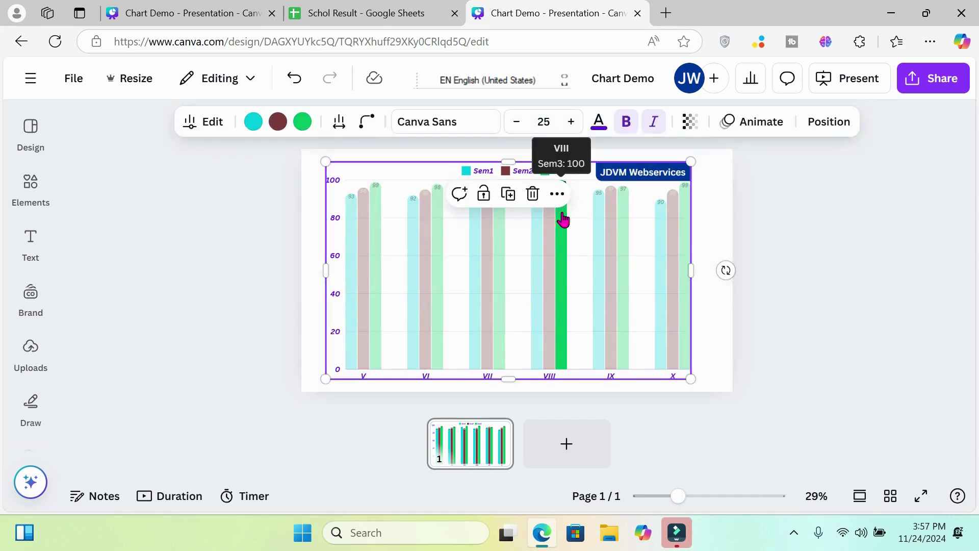
pyautogui.click(222, 122)
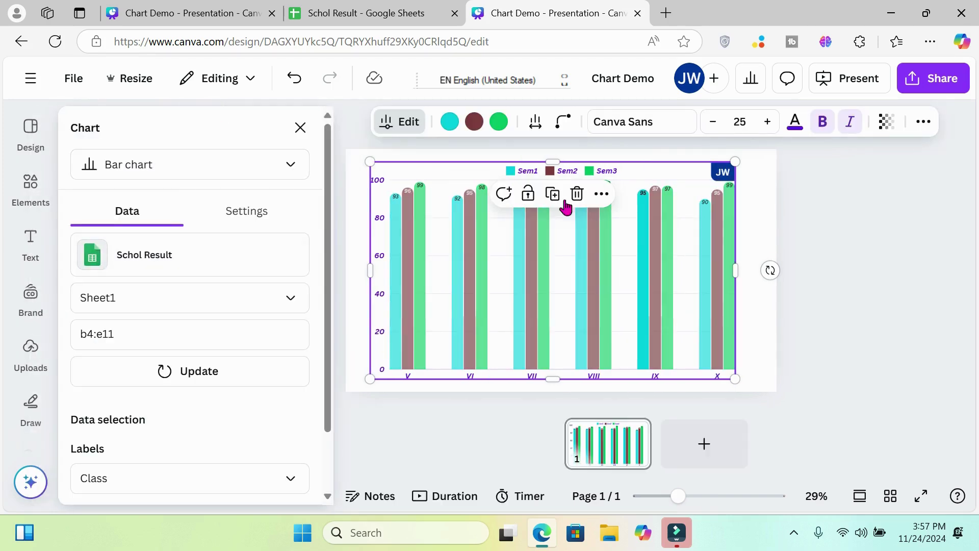
pyautogui.click(274, 221)
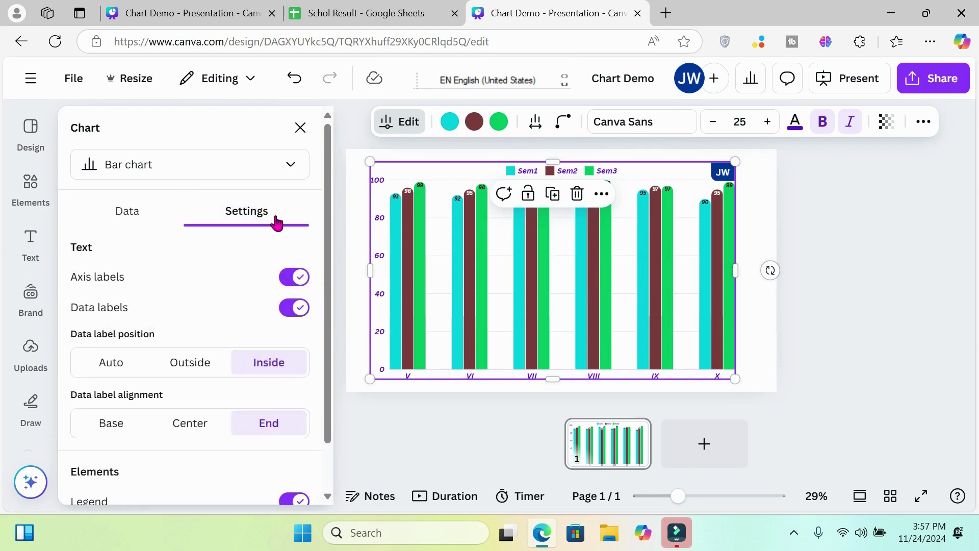